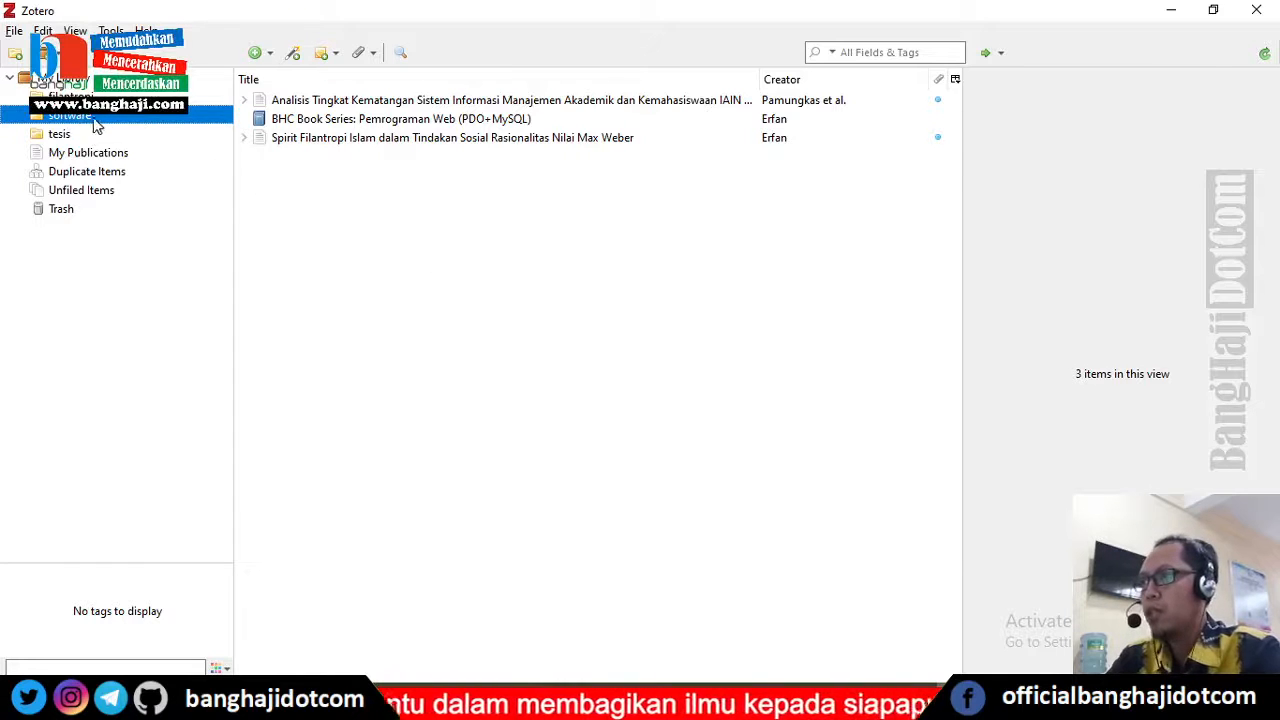
right_click(70, 121)
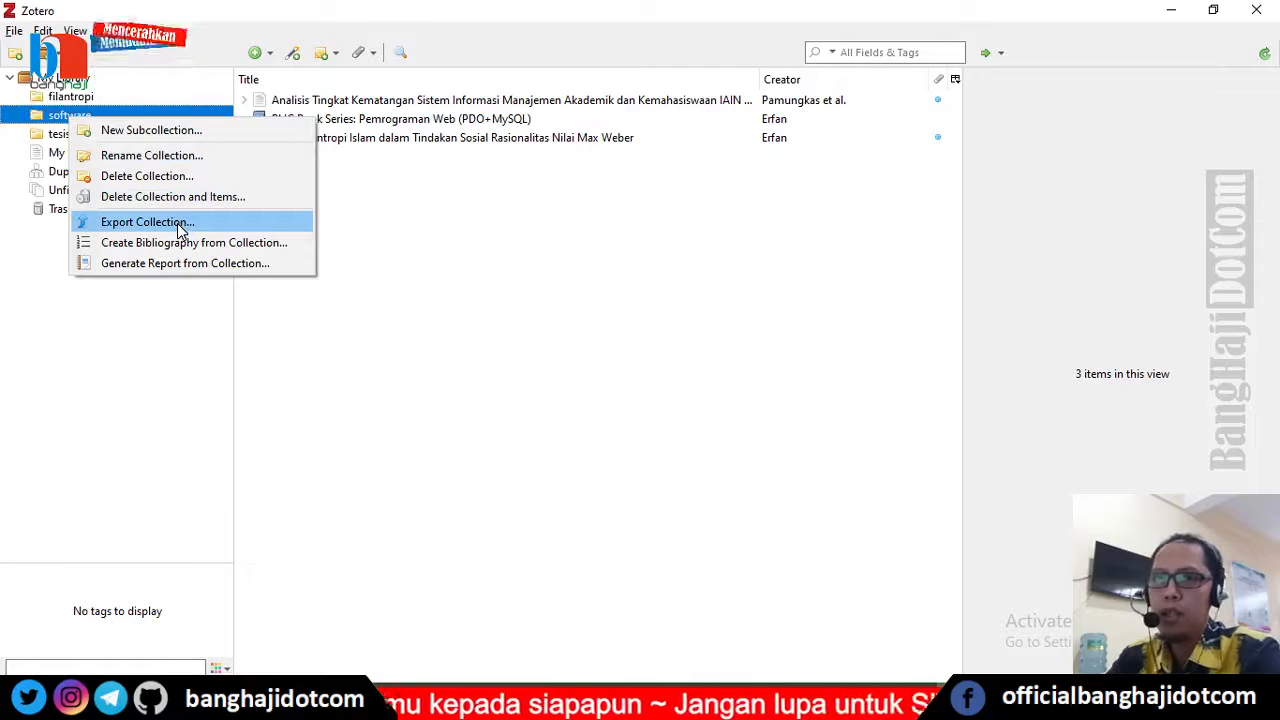
left_click(511, 231)
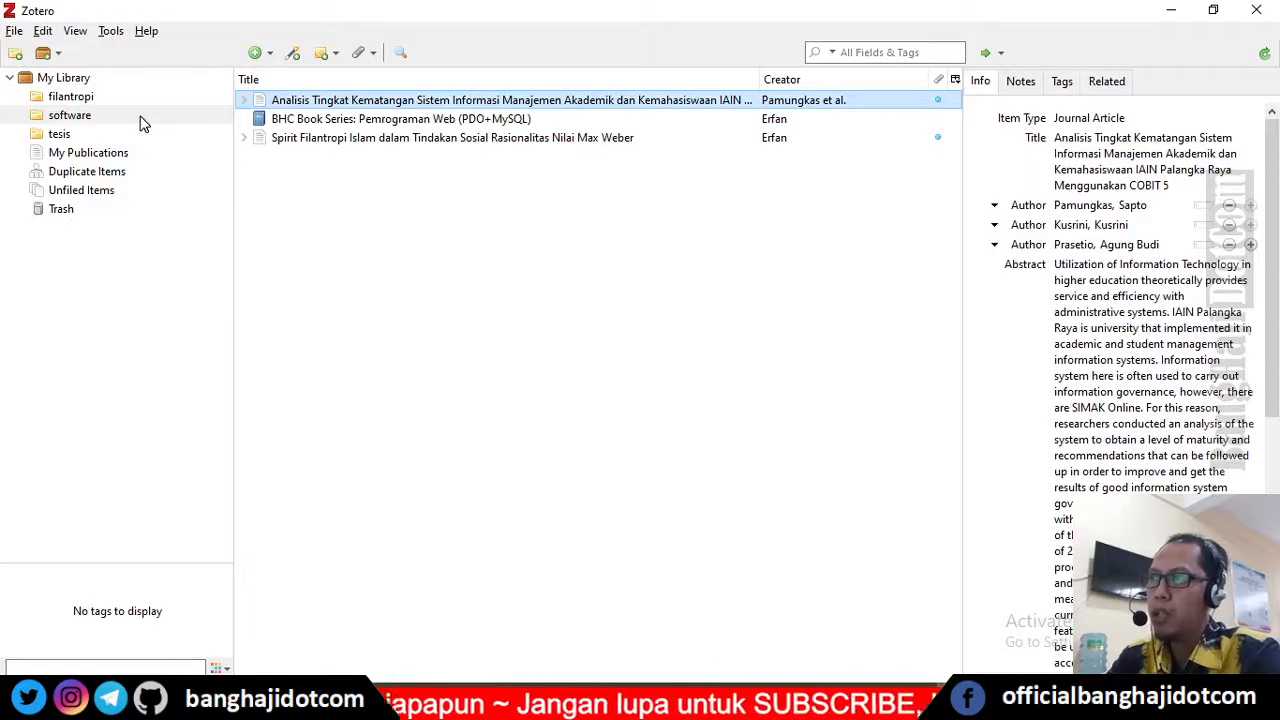
left_click(143, 122)
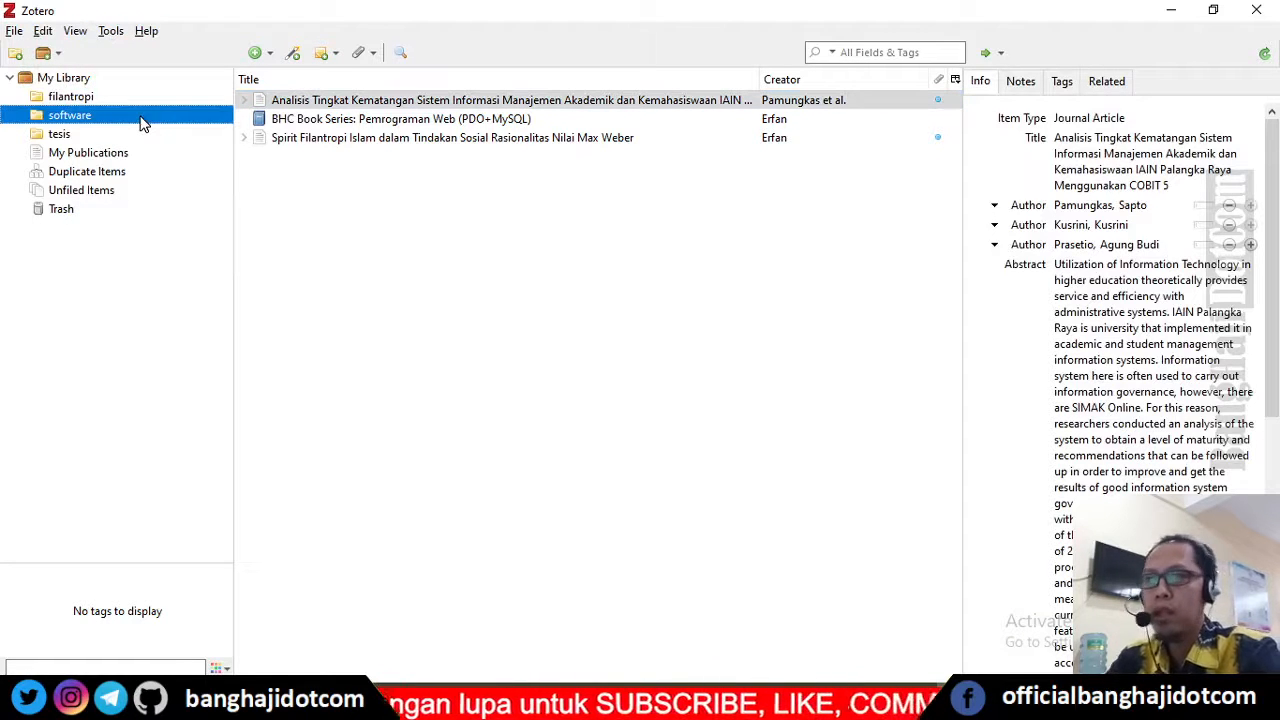
left_click(58, 78)
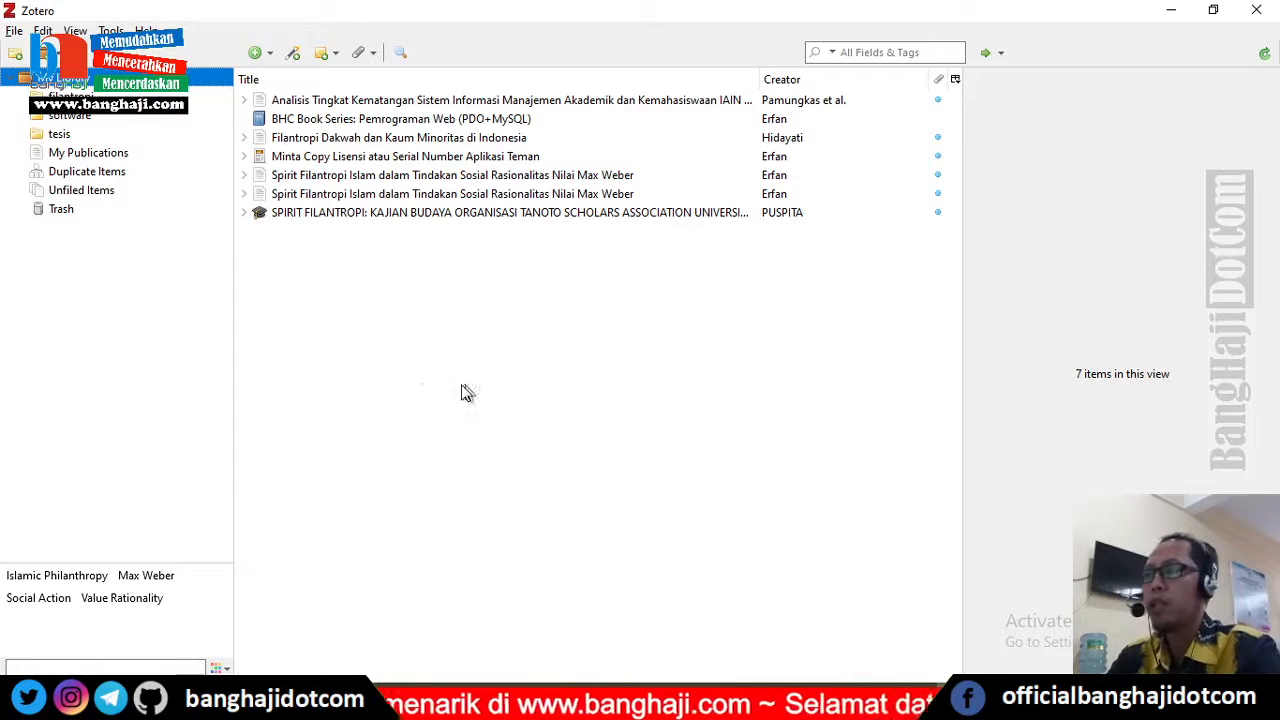
left_click(379, 366)
Step: Set up an export of the software collection in Zotero RDF format with notes excluded
left_click(70, 117)
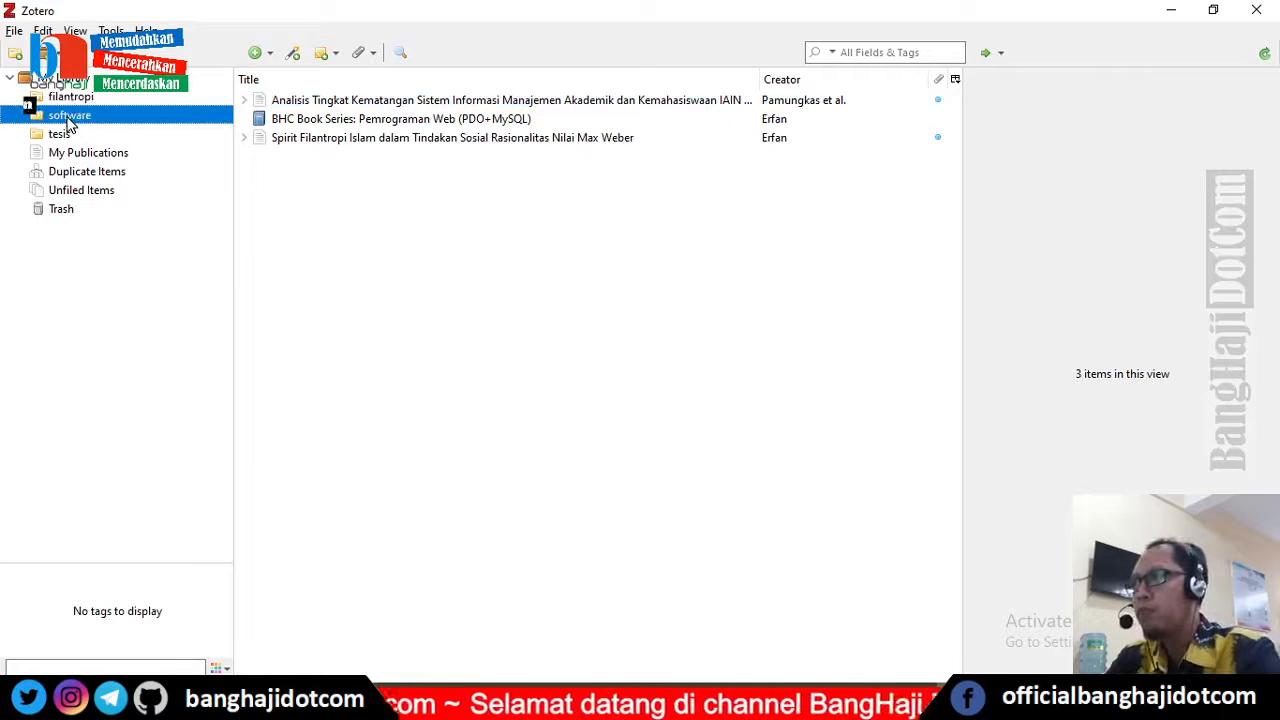
right_click(70, 117)
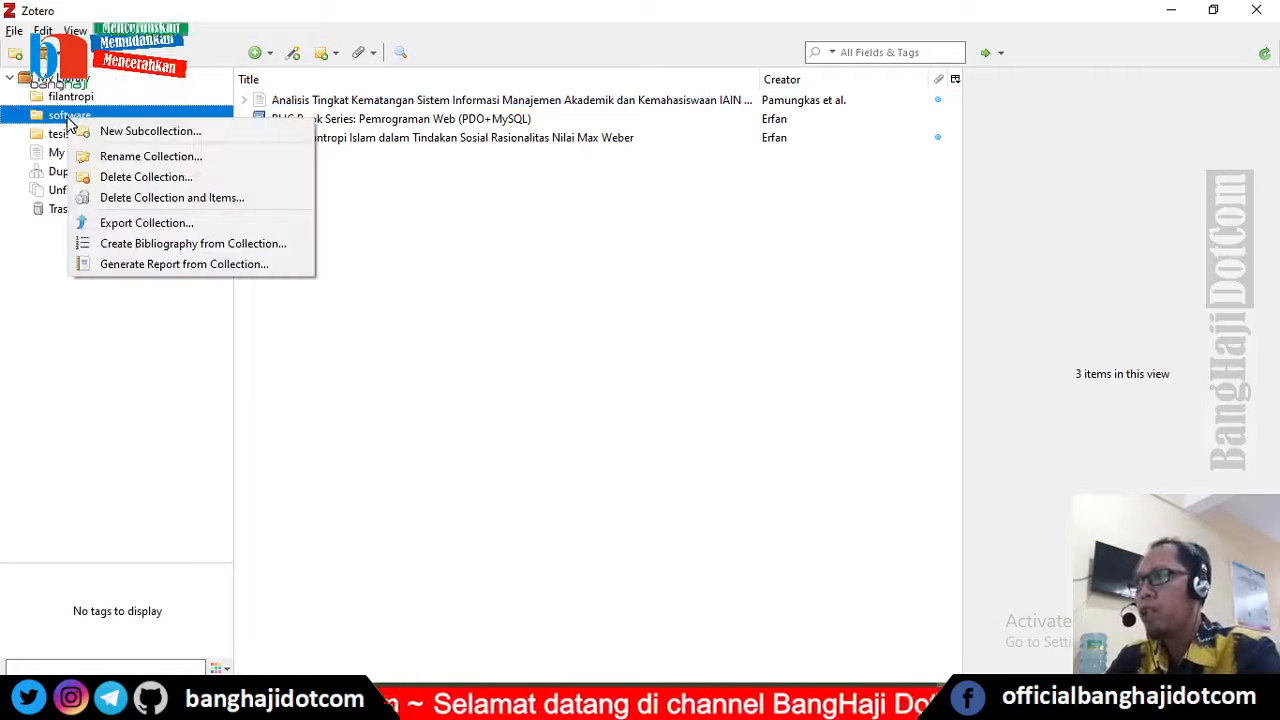
left_click(123, 224)
left_click_drag(640, 266, 628, 229)
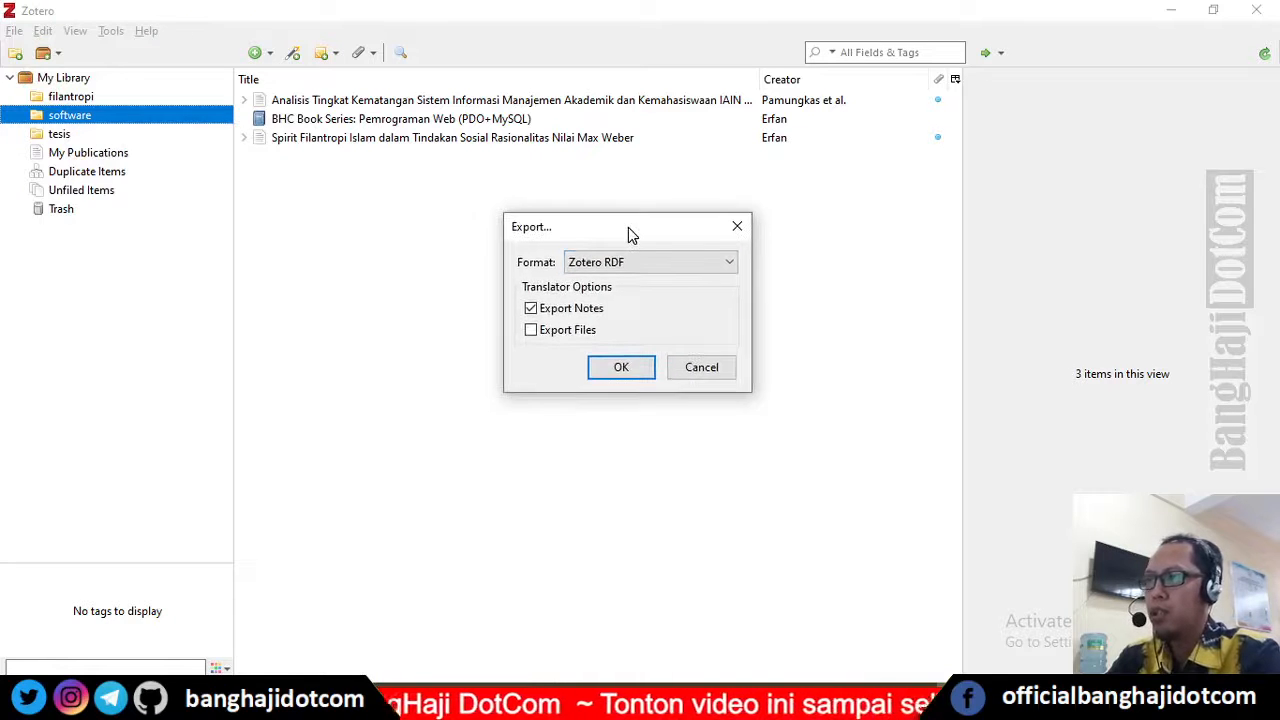
left_click(730, 262)
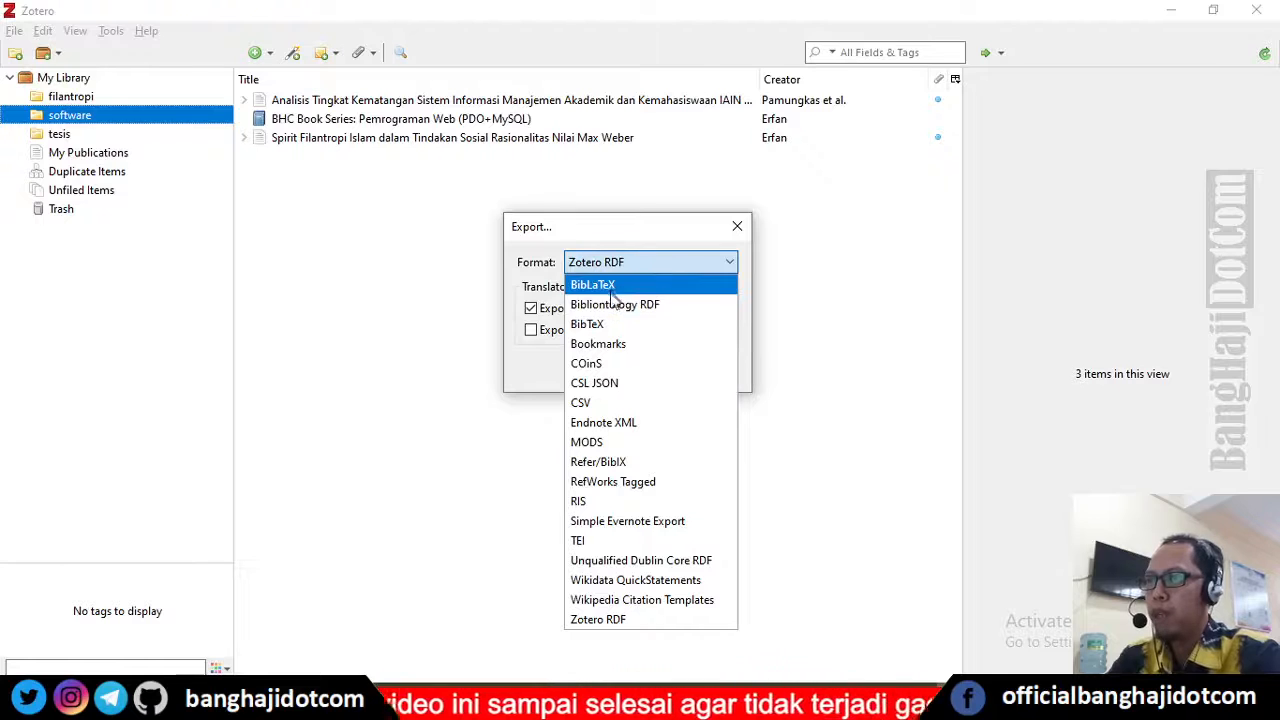
left_click(660, 620)
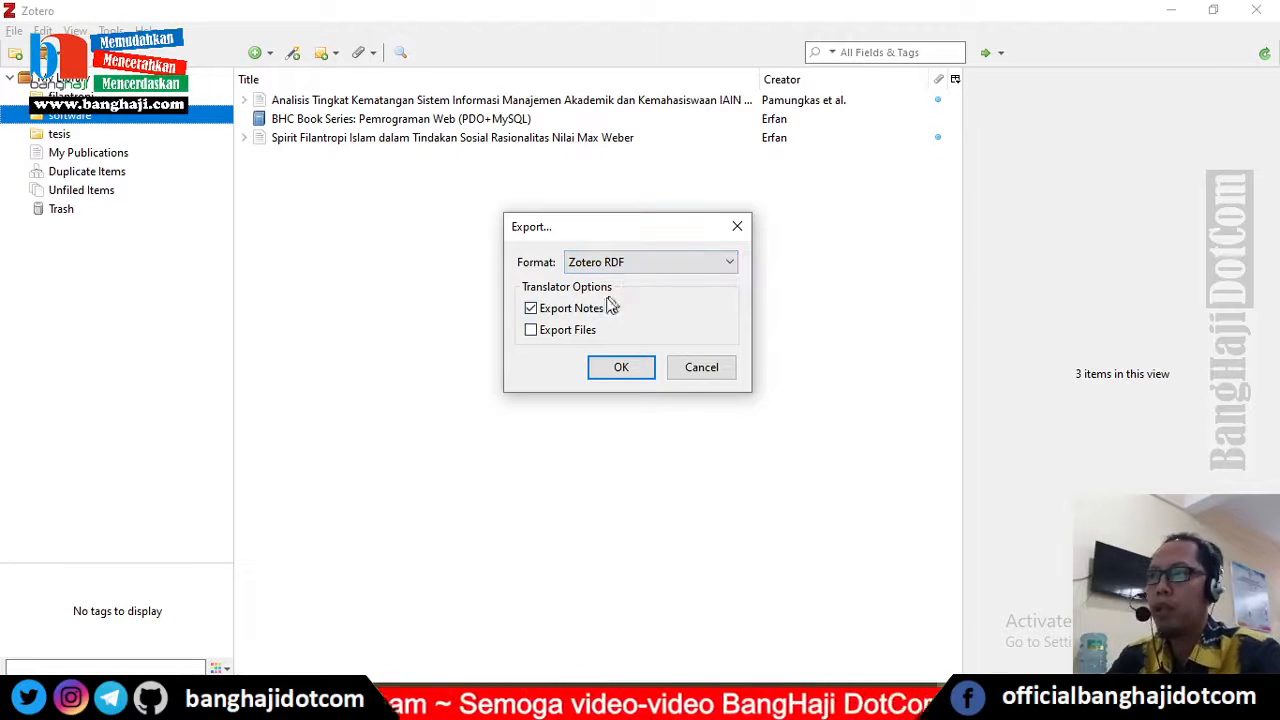
left_click(530, 310)
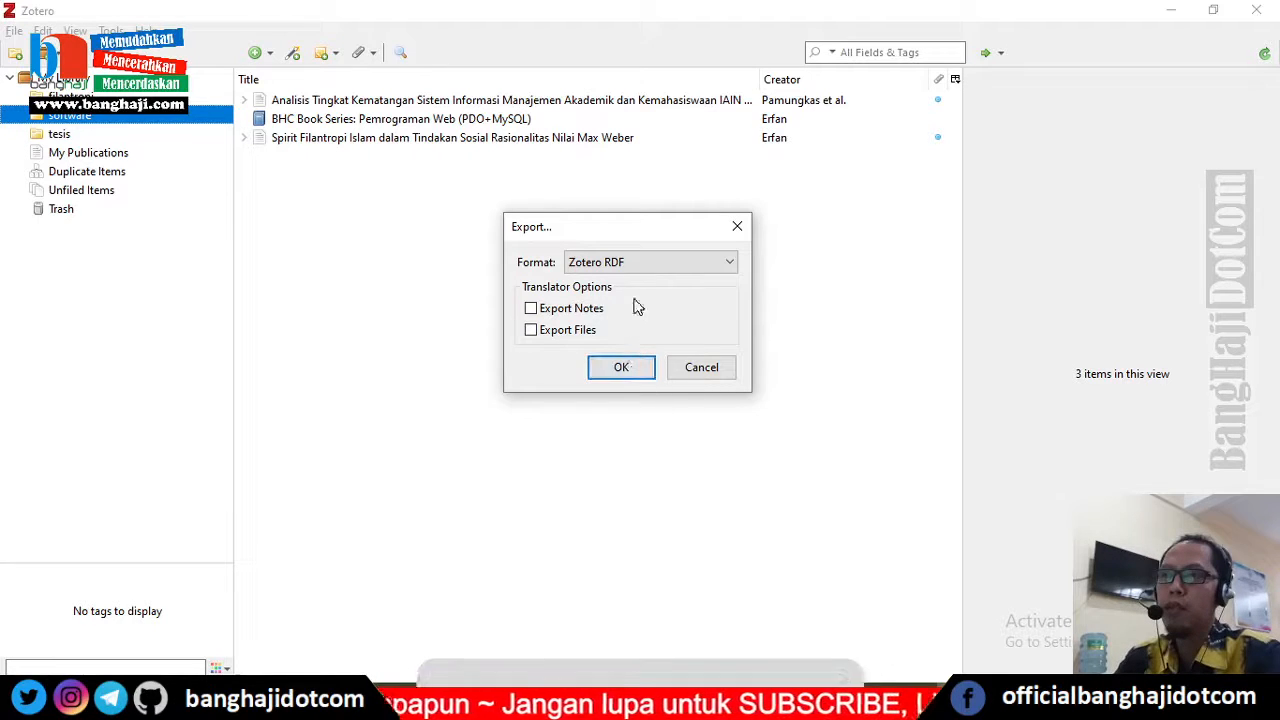
Step: Save the collection export as software.rdf in the Documents folder
left_click(621, 376)
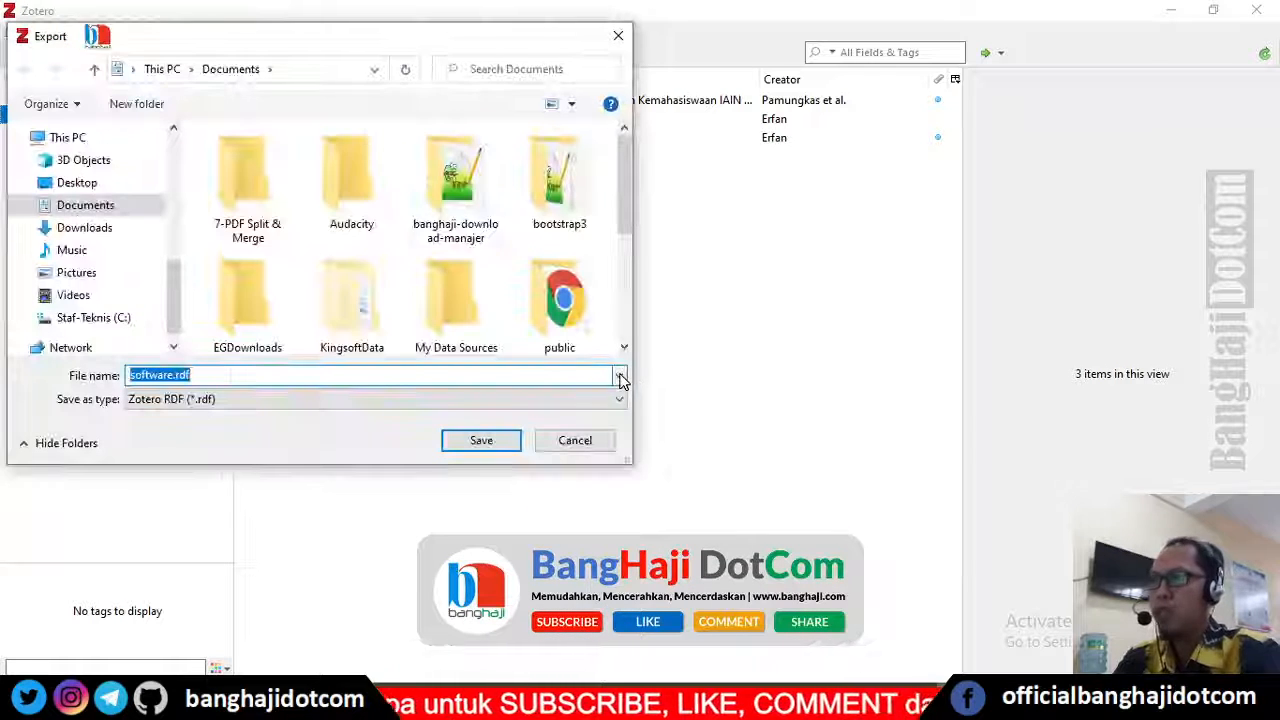
left_click_drag(390, 45, 582, 105)
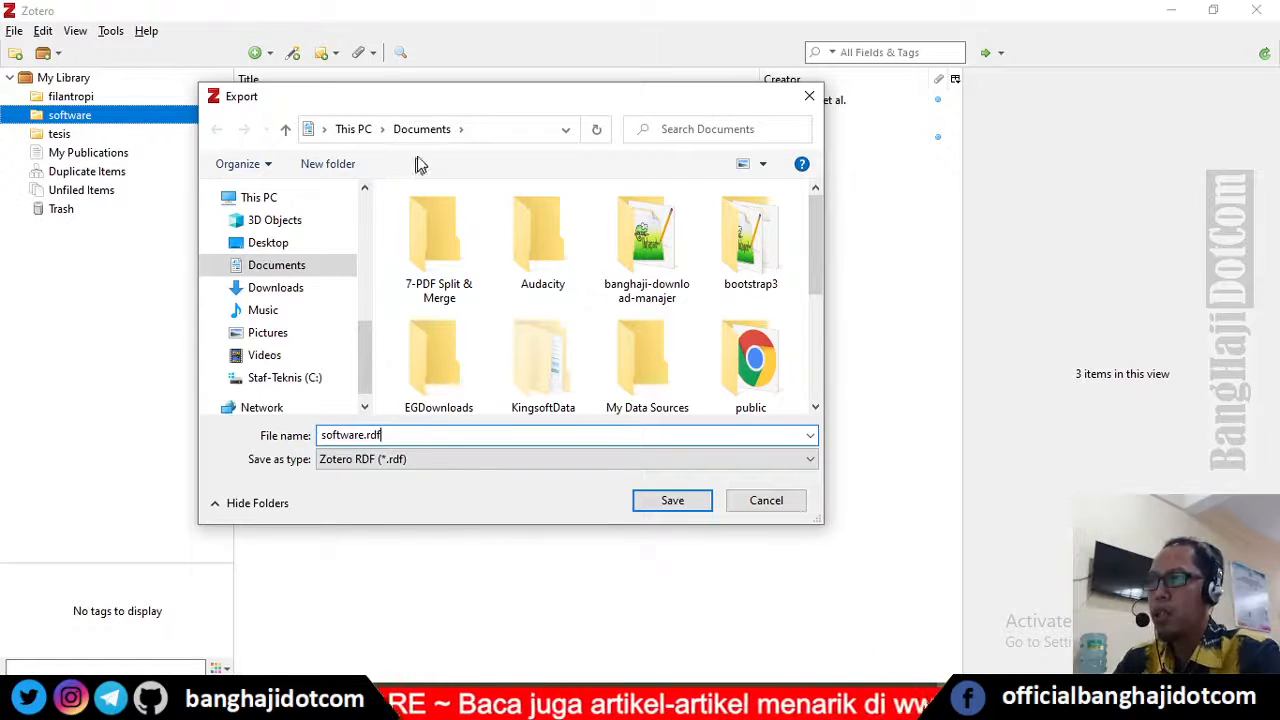
left_click(672, 500)
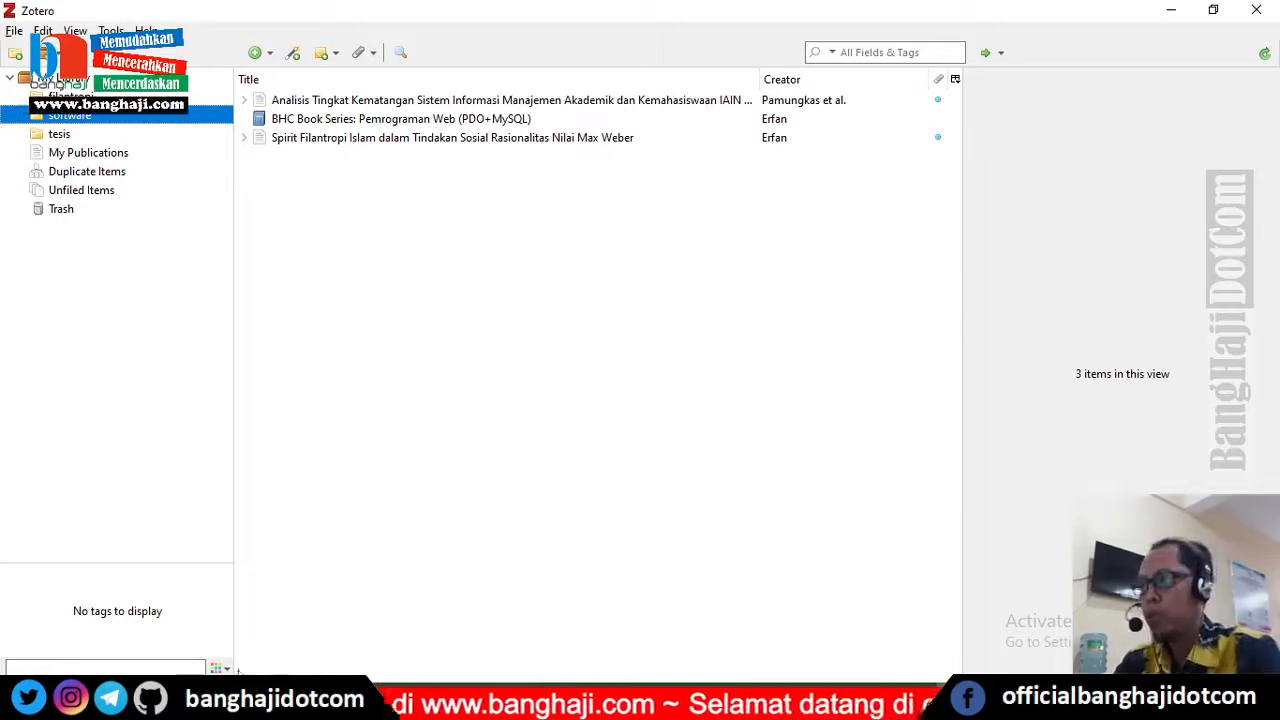
Step: Switch to File Explorer and locate the exported software.rdf in the Documents folder
left_click(270, 704)
scroll(270, 335, "up", 4)
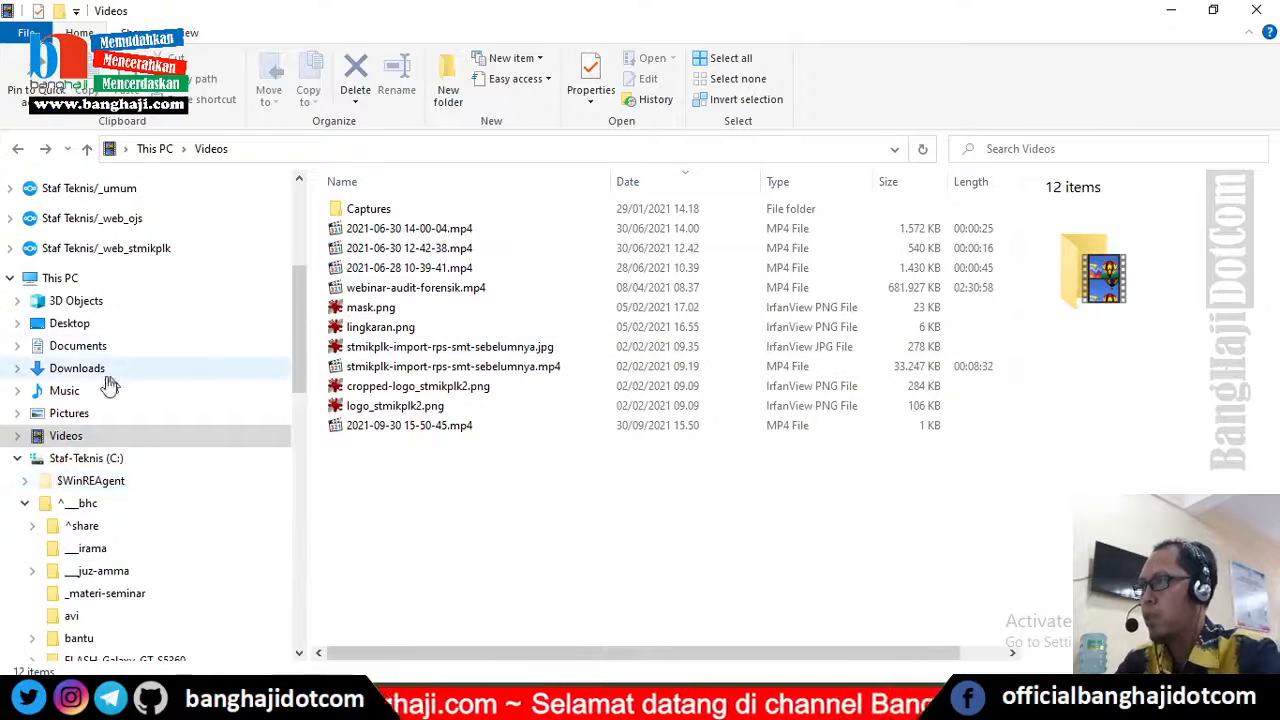
left_click(90, 350)
scroll(530, 423, "down", 4)
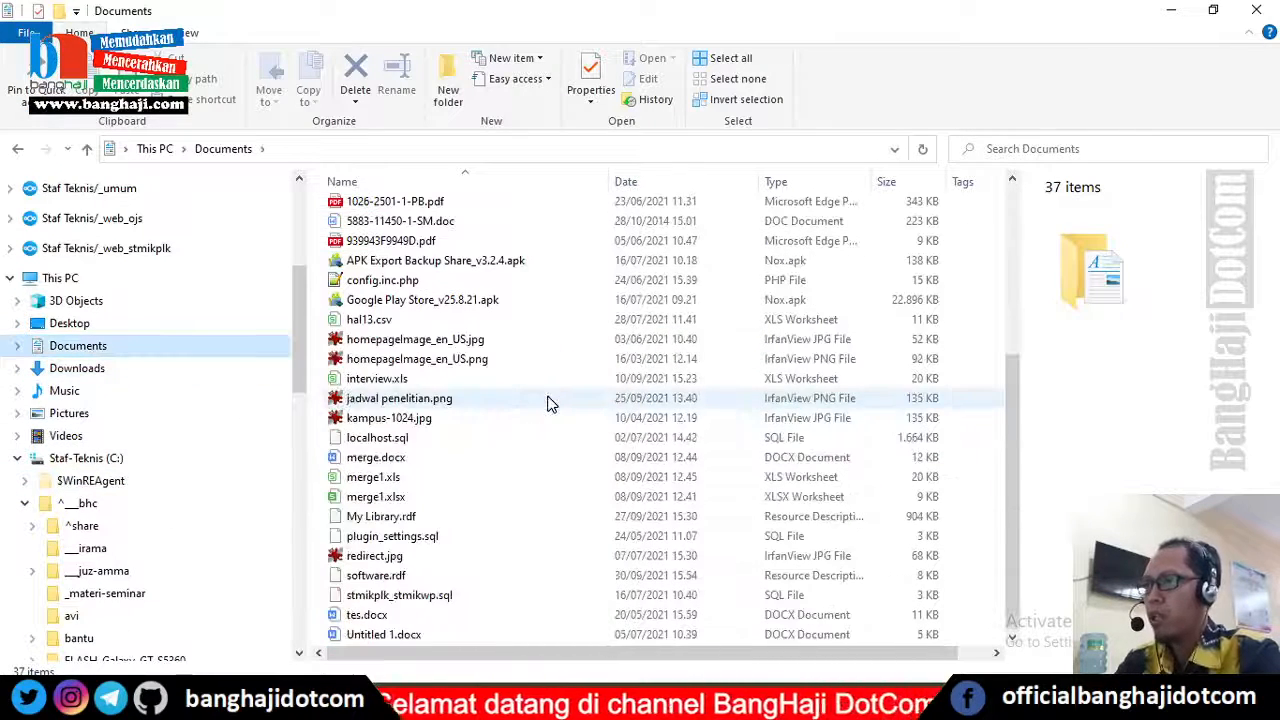
left_click(395, 579)
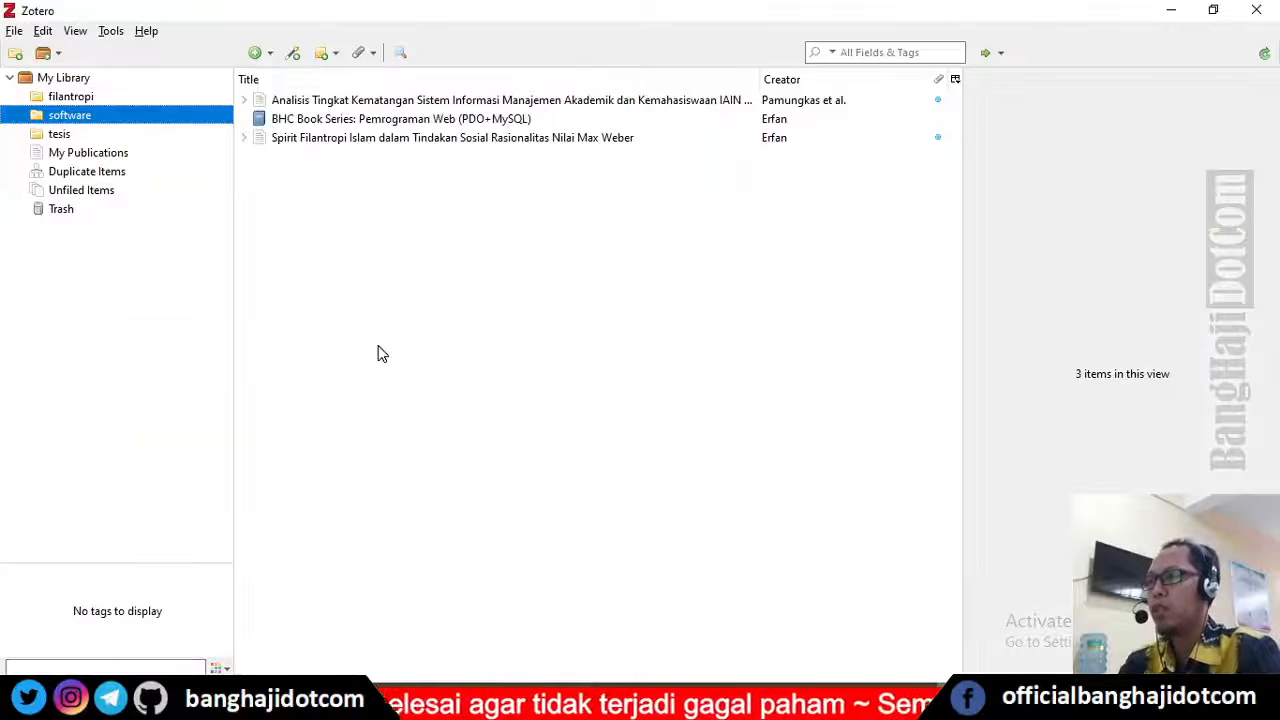
Step: Switch back to Zotero and delete the software collection together with its items
left_click(378, 346)
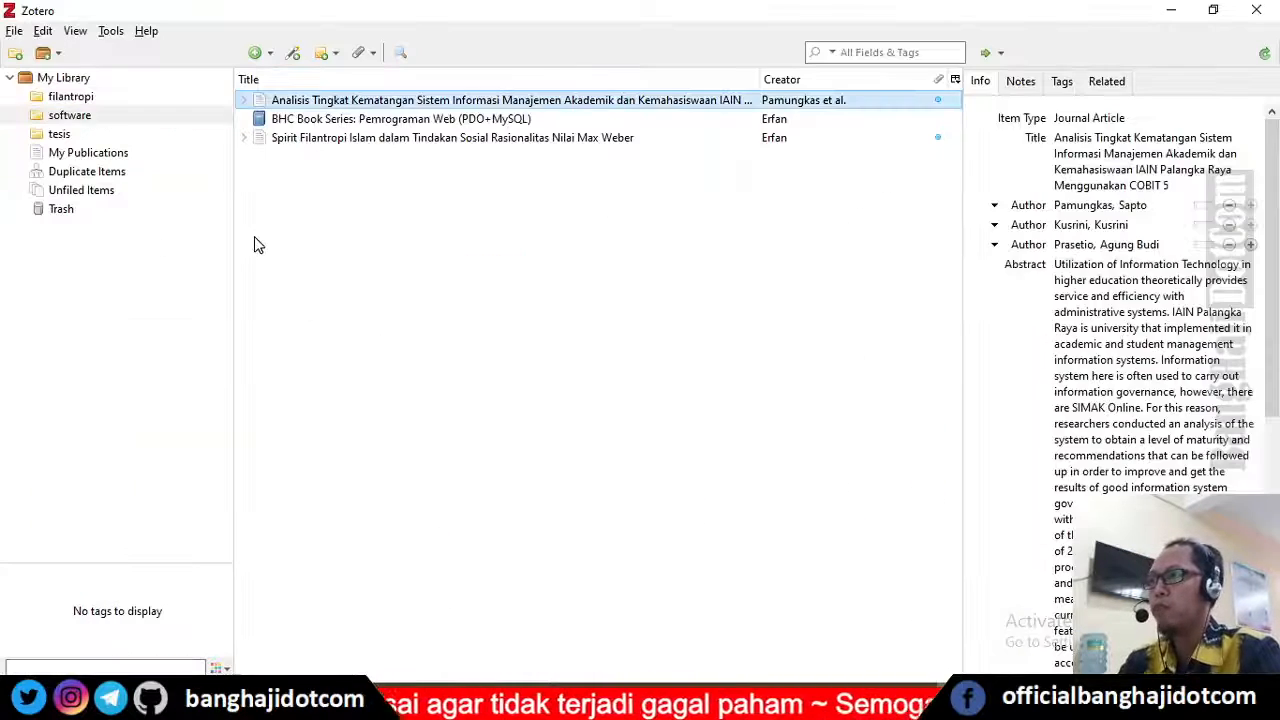
left_click(69, 115)
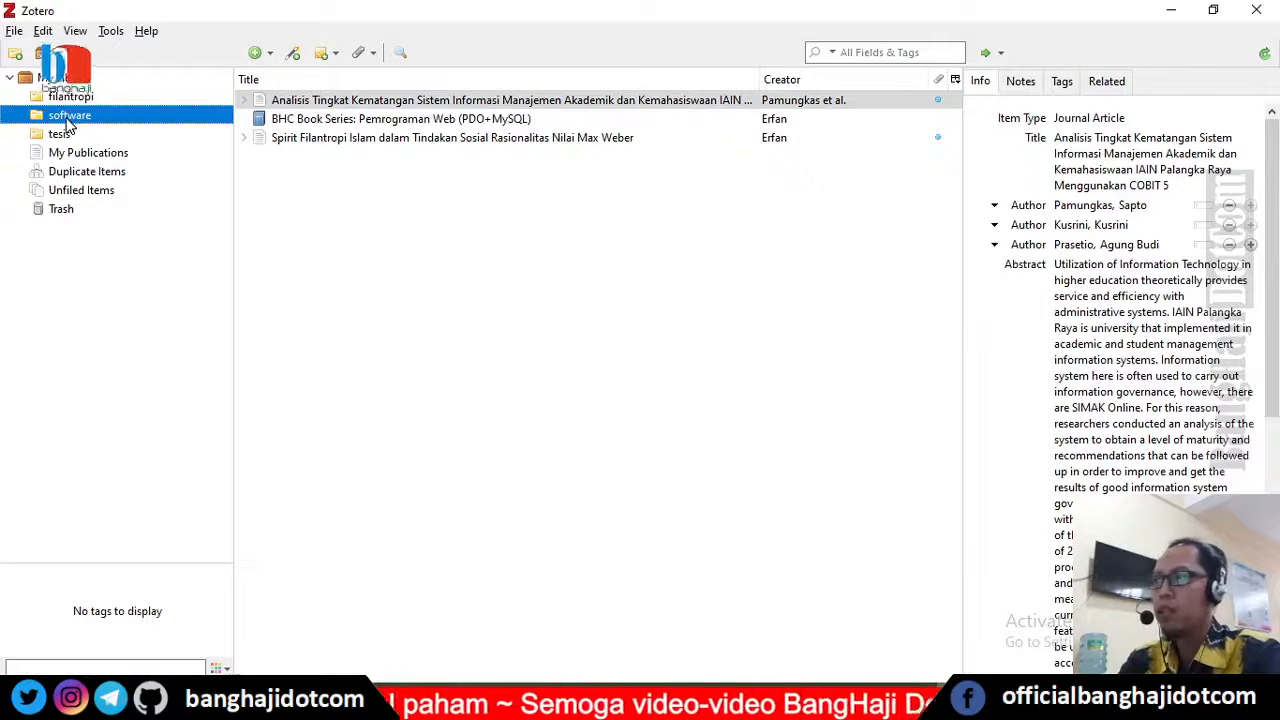
right_click(69, 118)
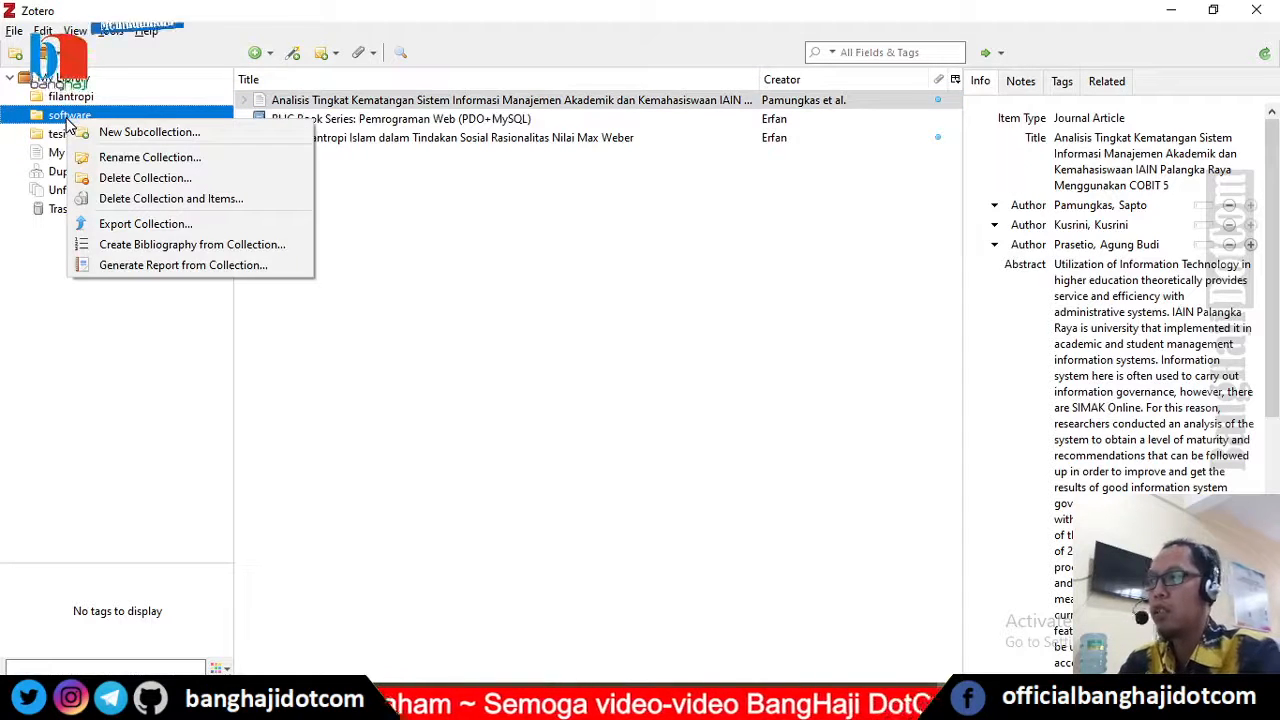
left_click(171, 199)
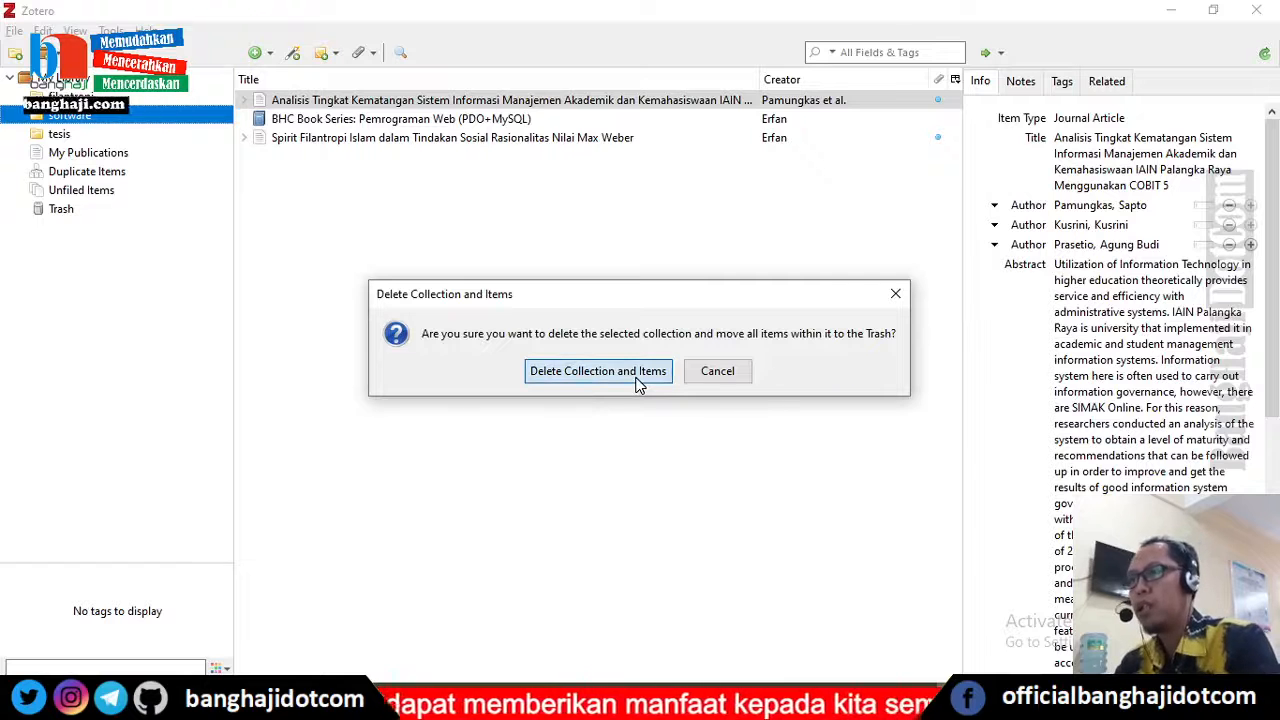
left_click(638, 385)
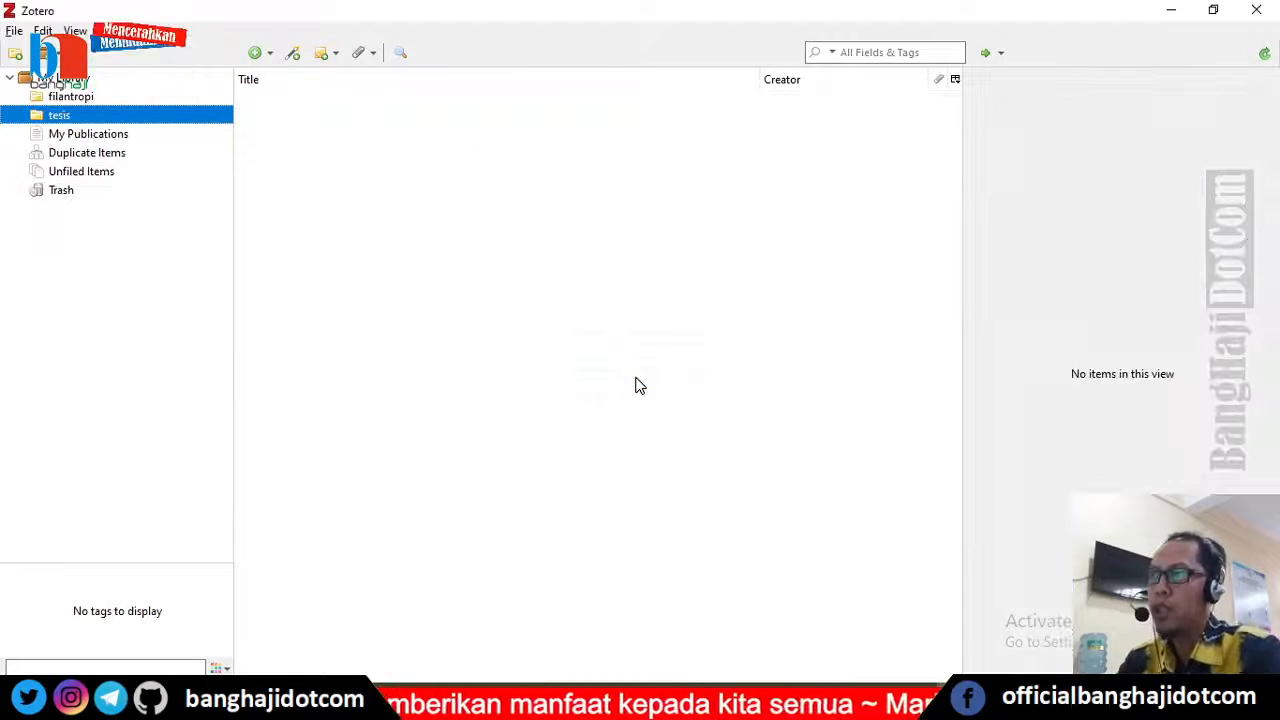
left_click(342, 342)
left_click(60, 115)
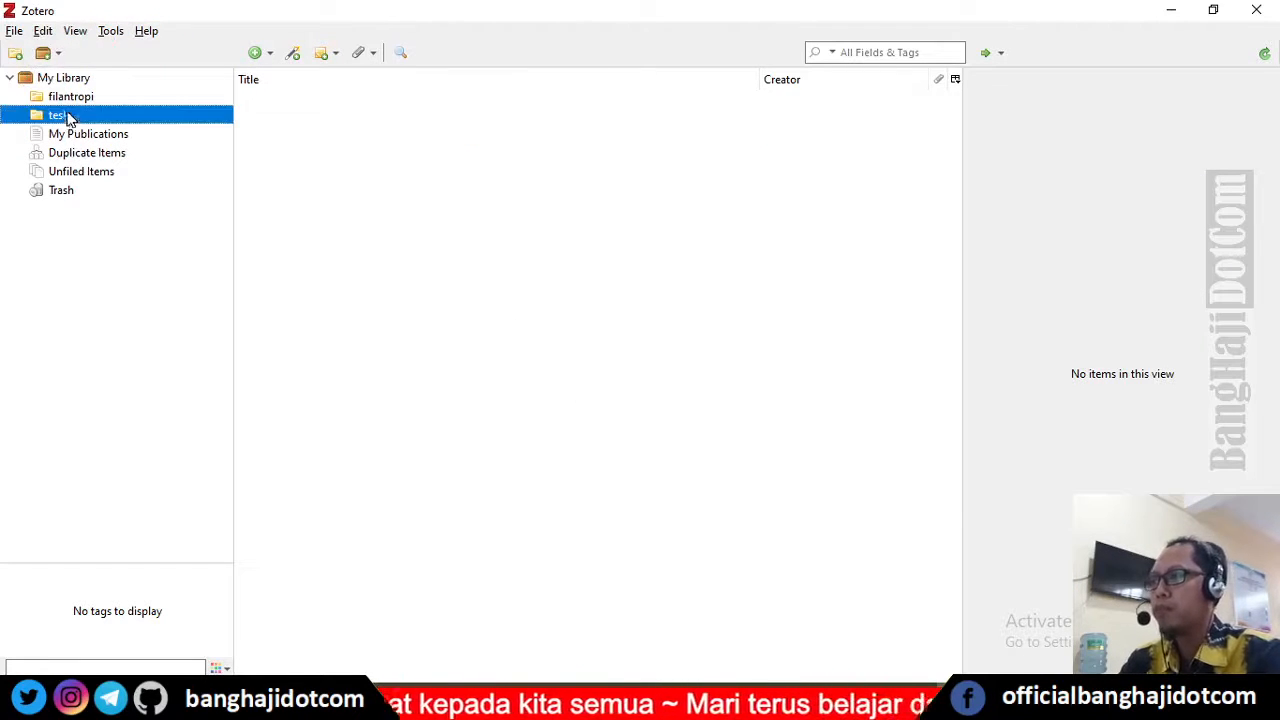
left_click(70, 96)
left_click(60, 115)
left_click(418, 308)
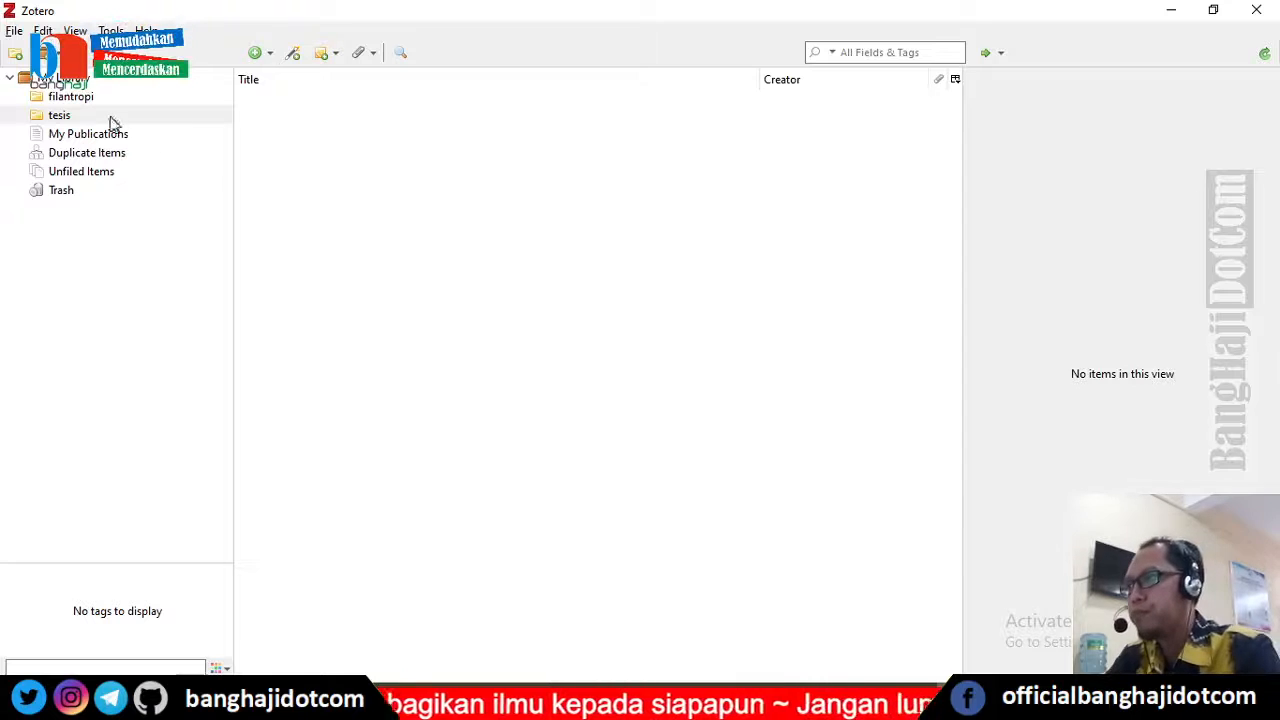
Step: Start an import from a file into My Library and choose software.rdf from the Documents folder
left_click(37, 79)
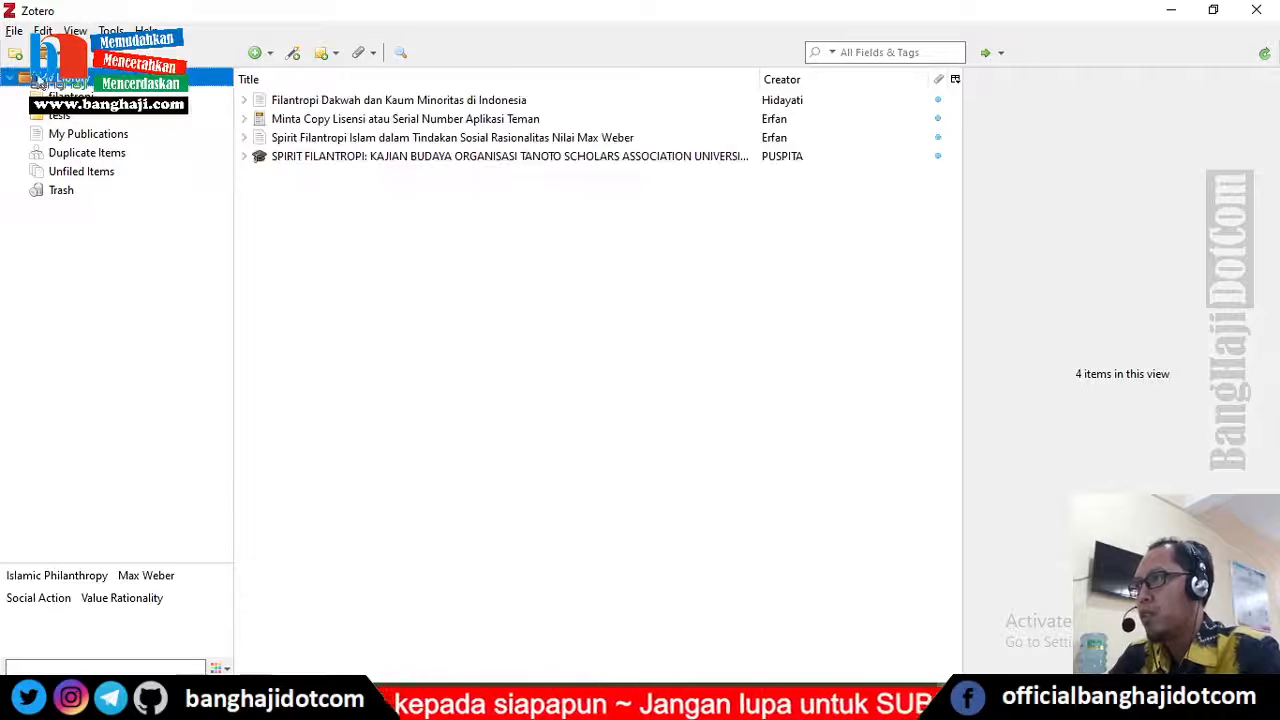
left_click(14, 31)
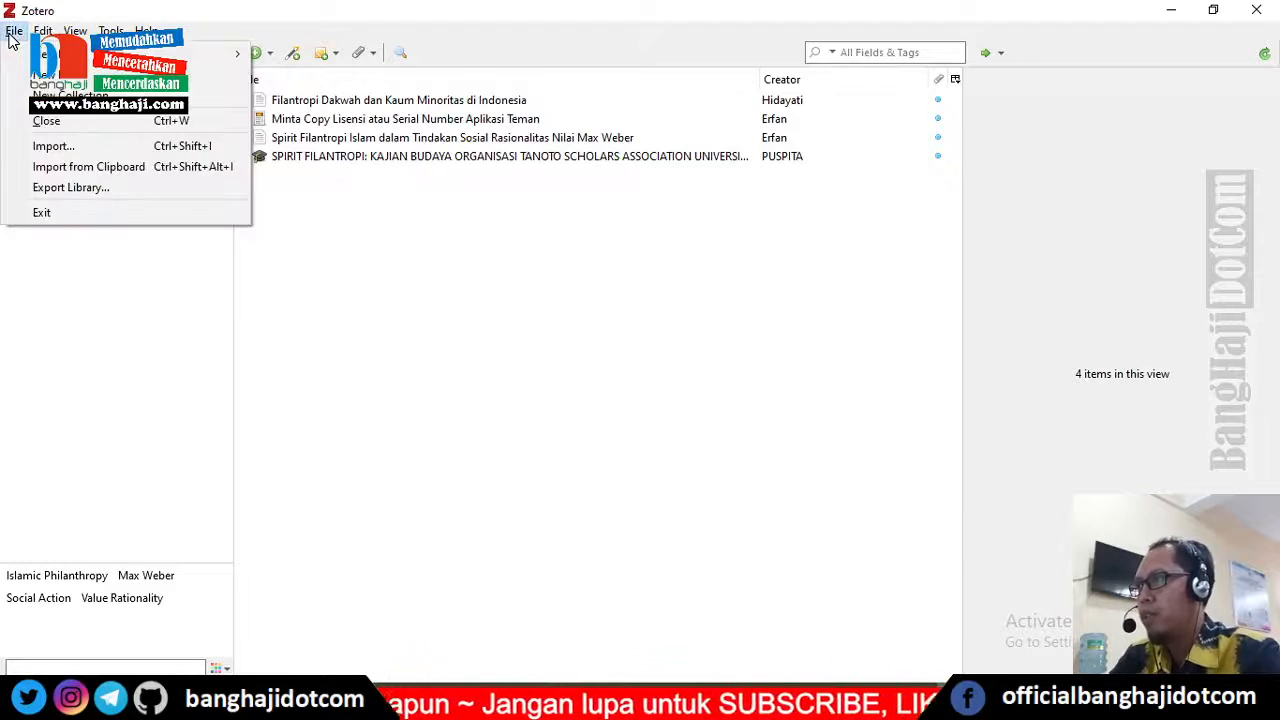
left_click(113, 152)
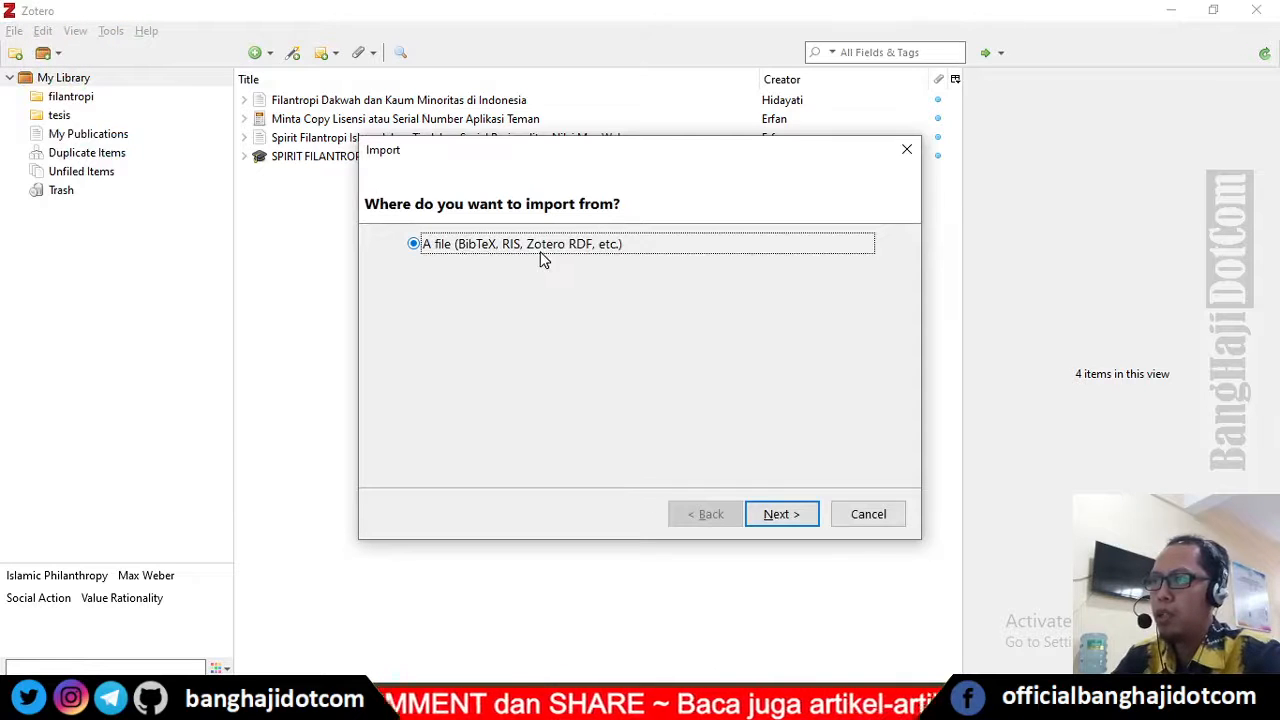
left_click(783, 516)
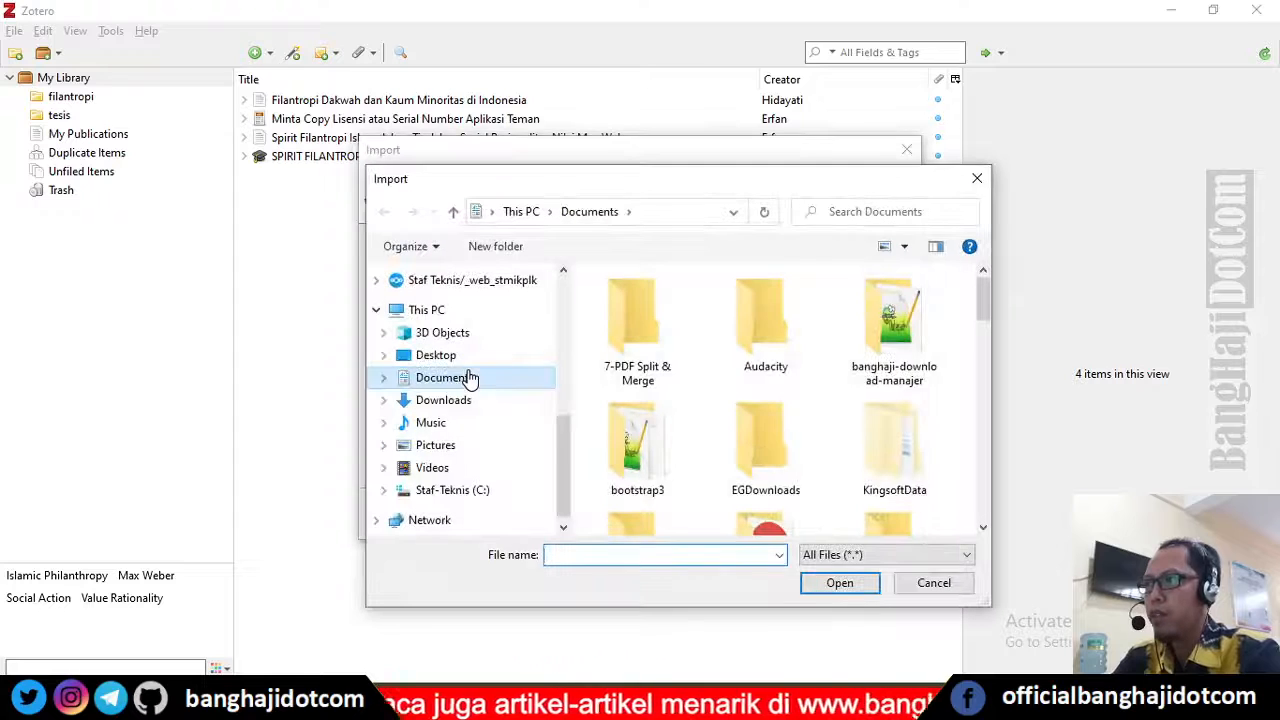
left_click_drag(621, 190, 678, 196)
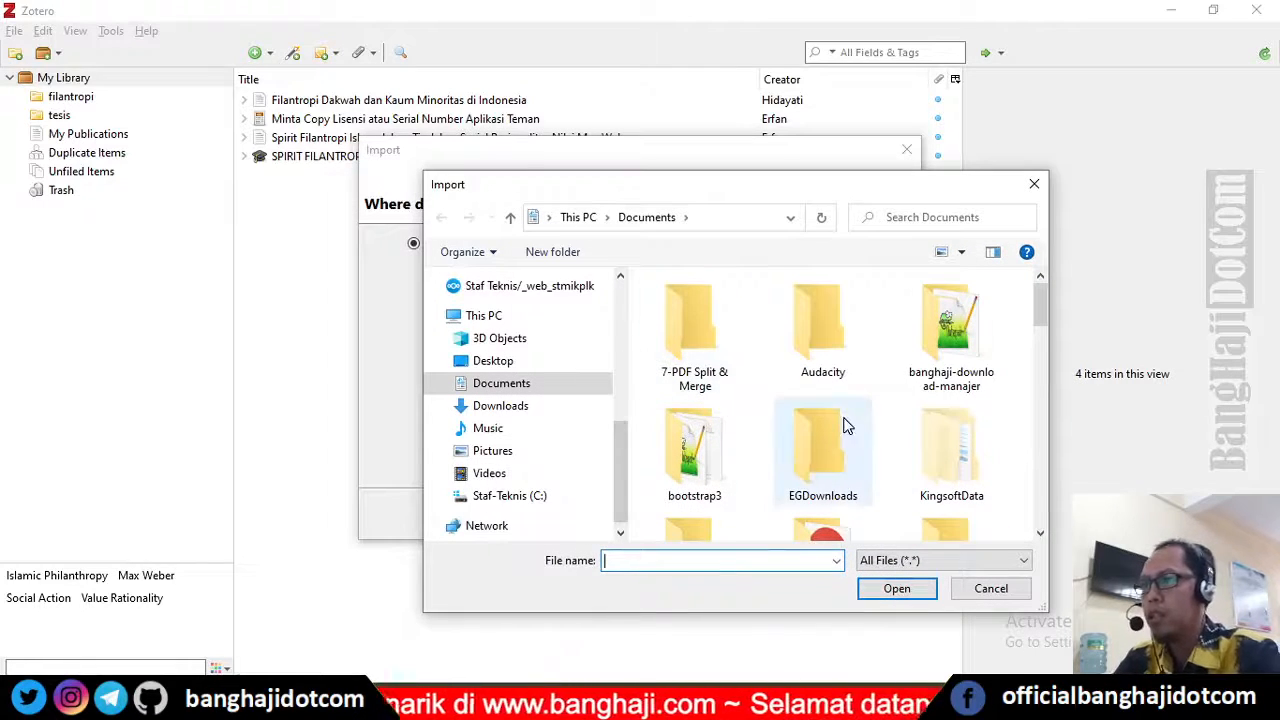
scroll(845, 425, "down", 3)
scroll(845, 425, "down", 6)
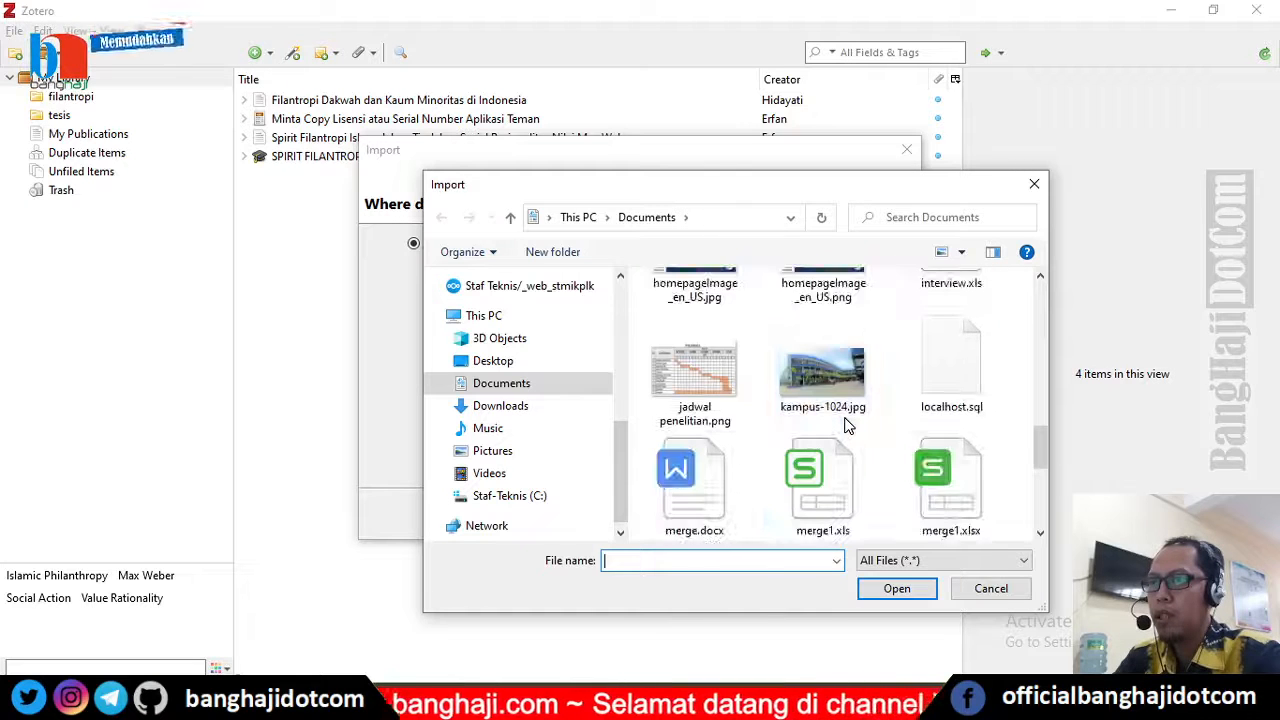
scroll(845, 425, "down", 1)
left_click(703, 370)
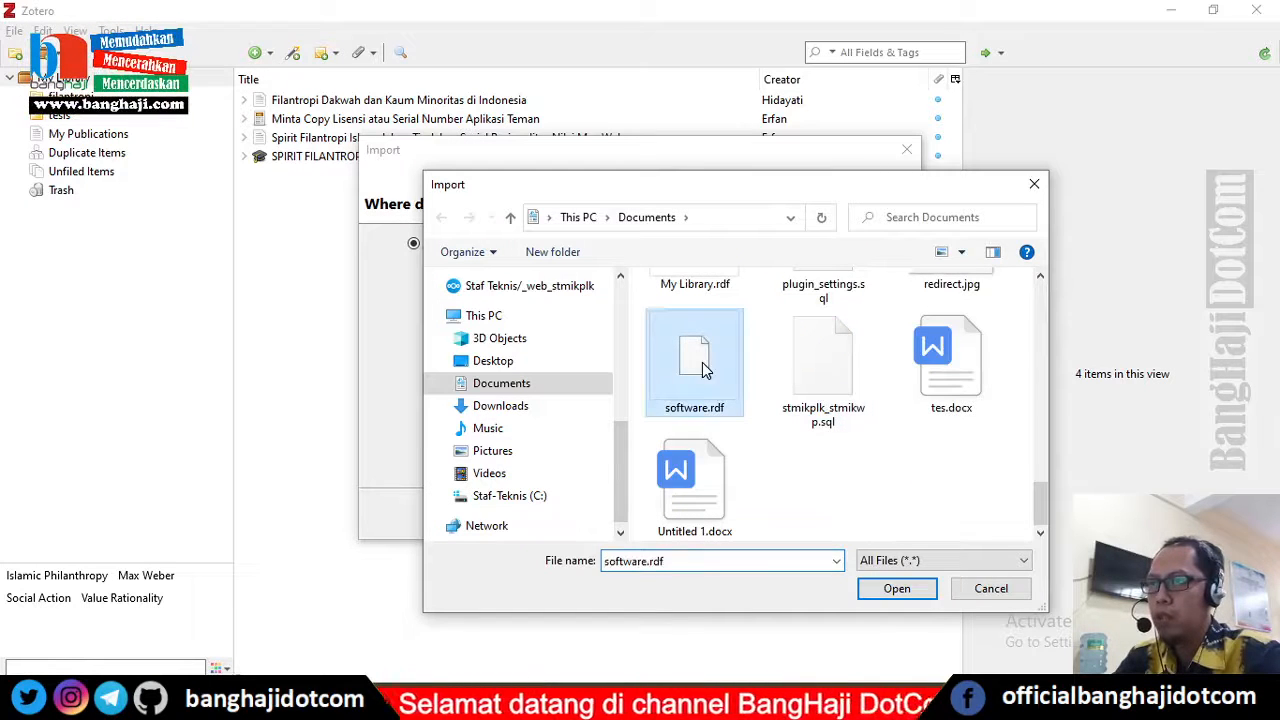
left_click(897, 589)
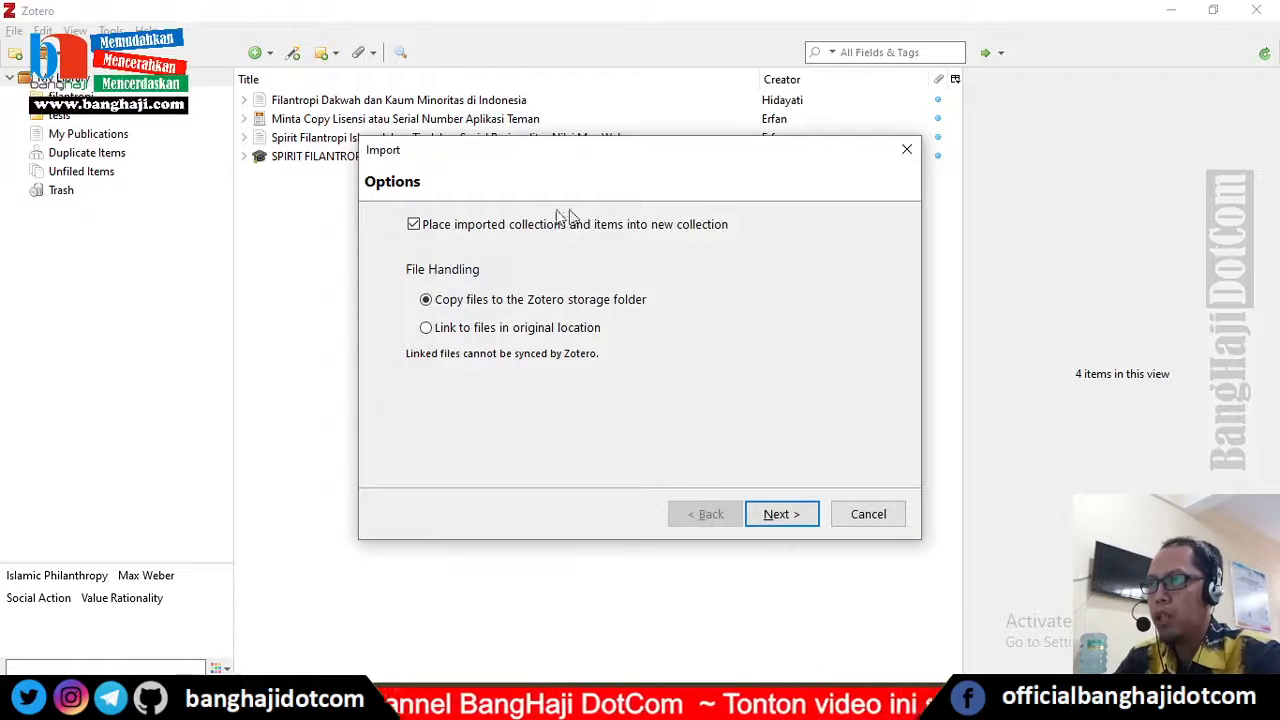
Step: Complete the import with items placed into a new collection and files copied to the Zotero storage folder
left_click(786, 520)
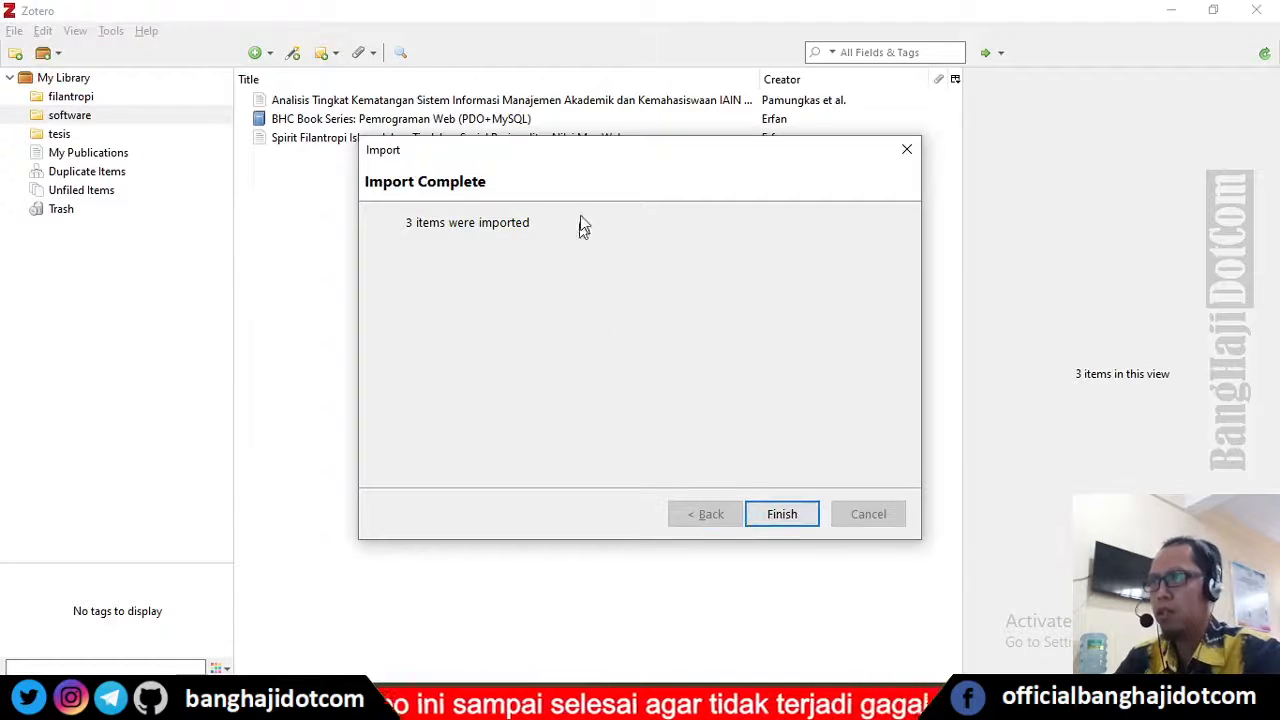
left_click_drag(607, 156, 540, 249)
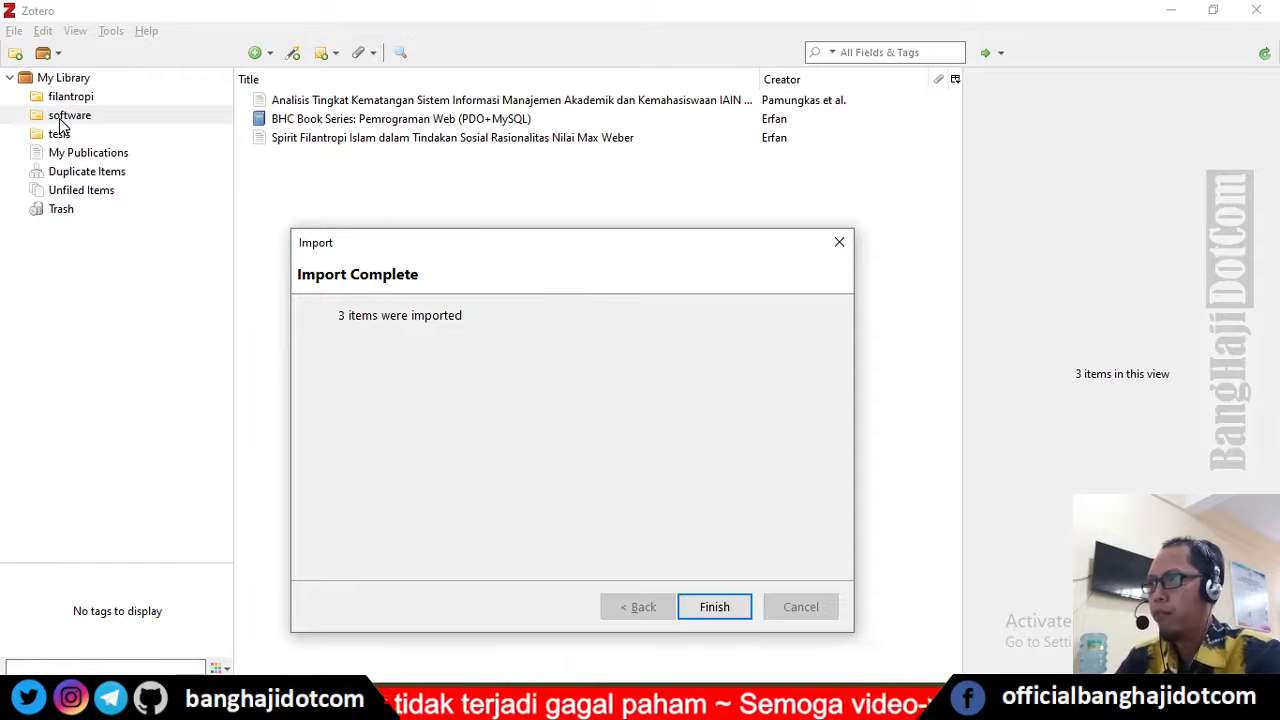
left_click(714, 607)
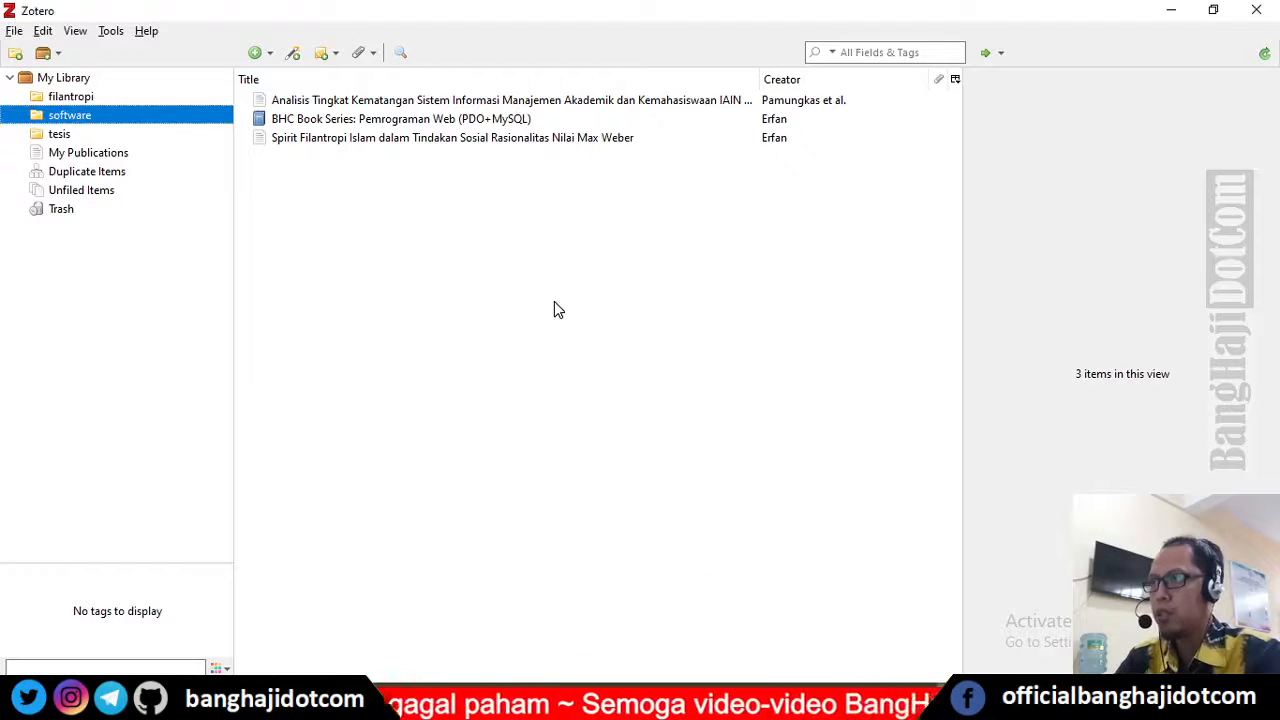
left_click(554, 303)
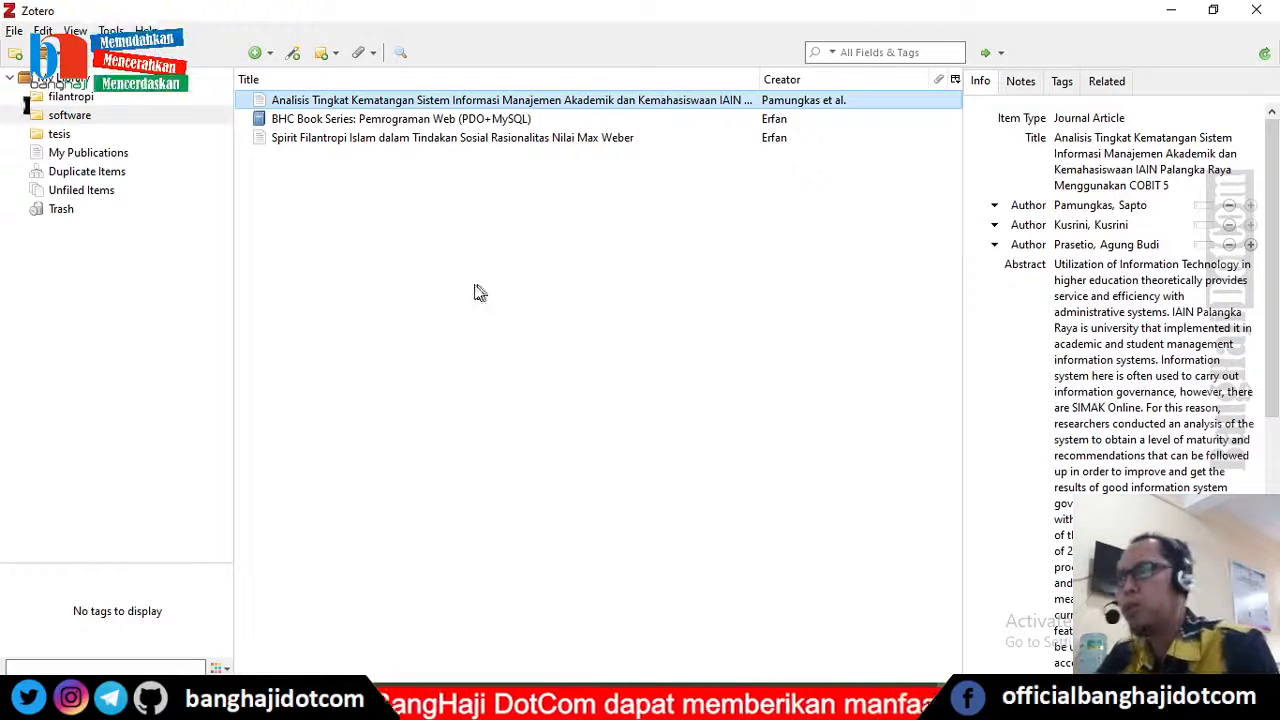
Step: Review the items in My Library and in its filantropi and tesis collections, ending on the whole library
left_click(86, 82)
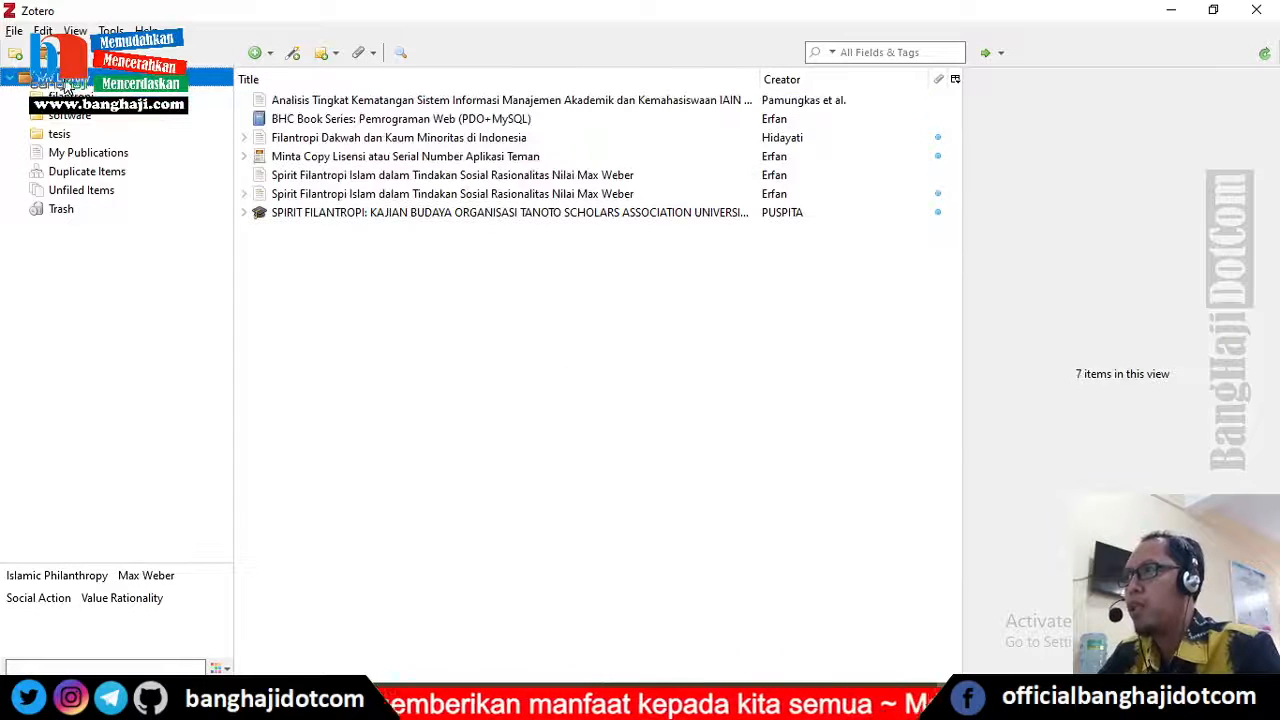
left_click(70, 96)
left_click(62, 134)
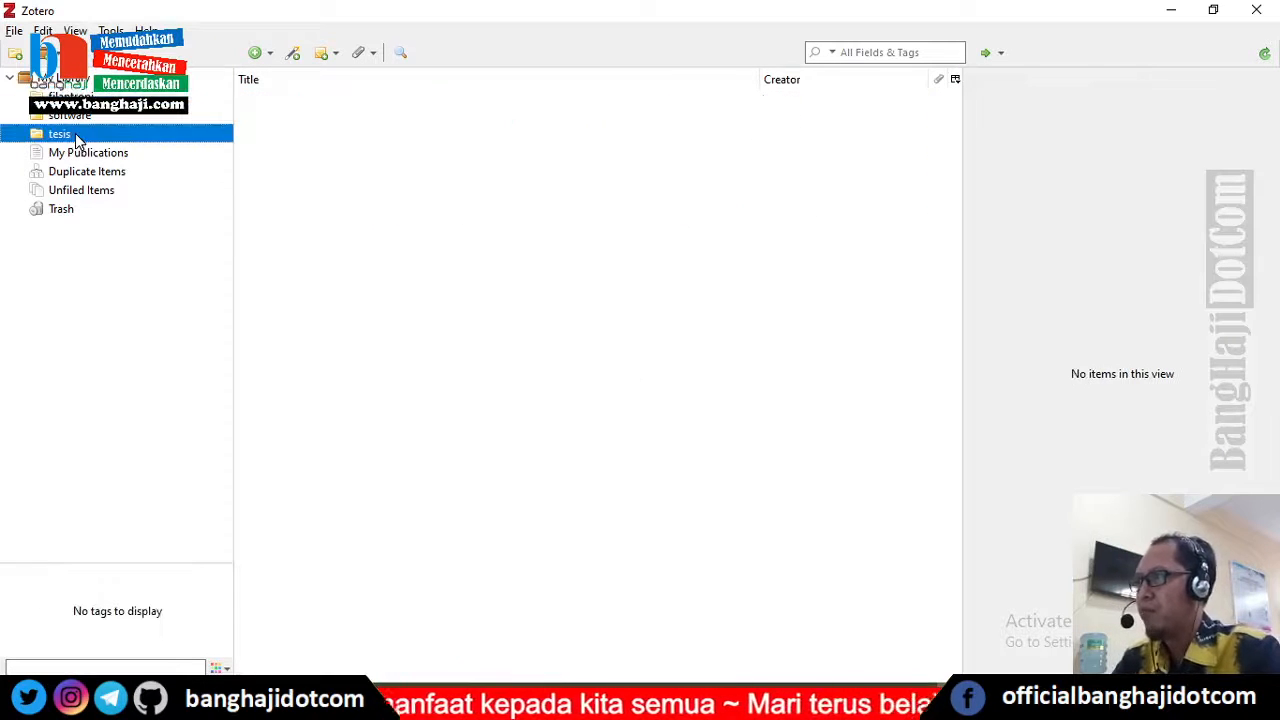
left_click(70, 96)
left_click(60, 78)
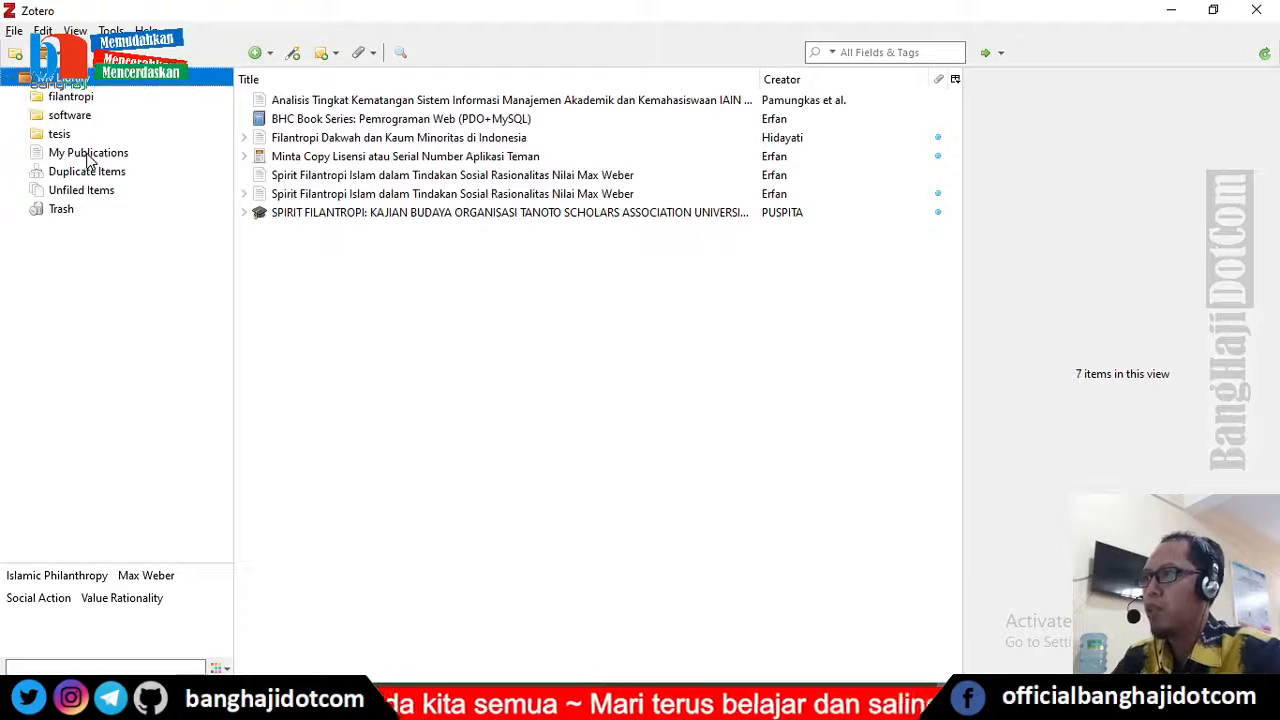
right_click(74, 80)
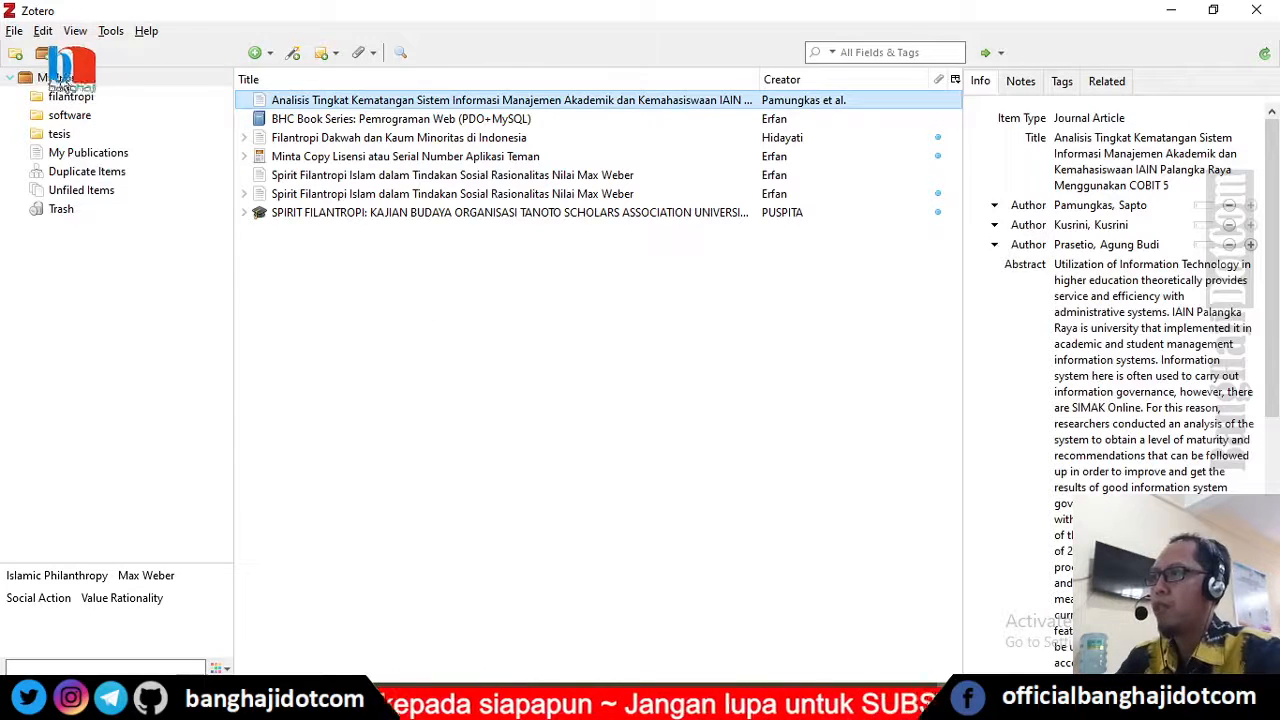
left_click(36, 77)
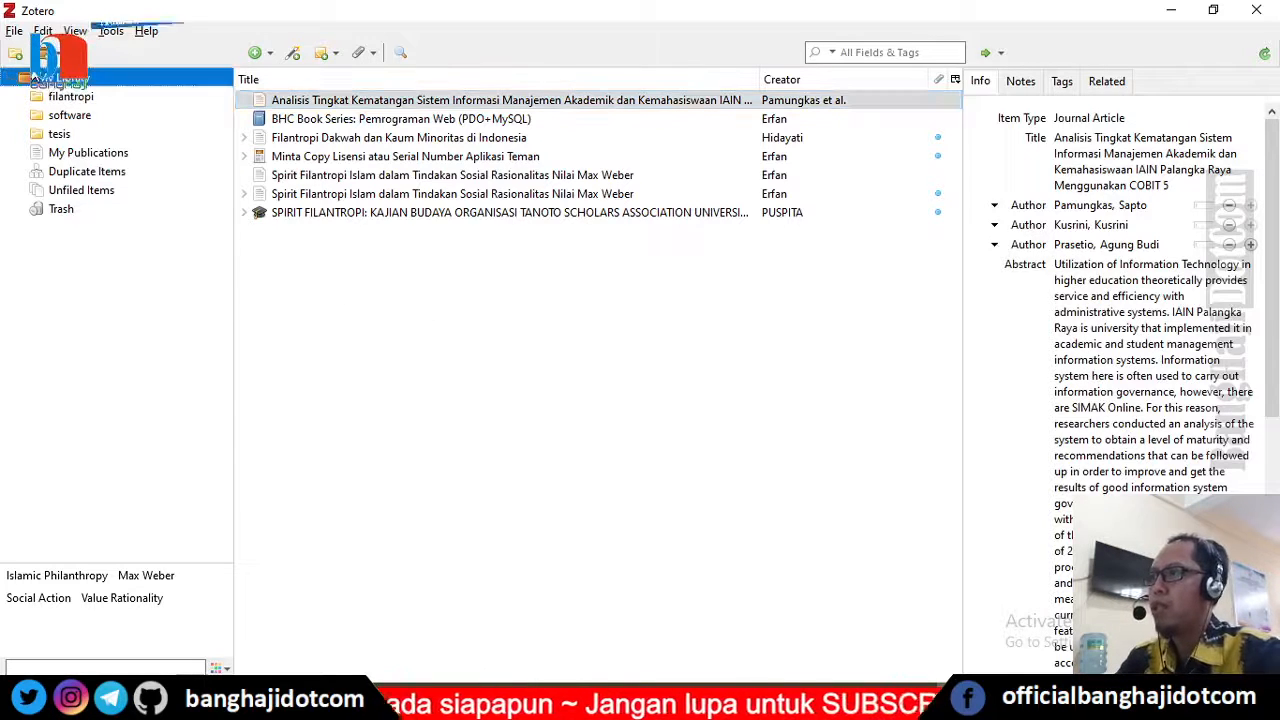
left_click(14, 31)
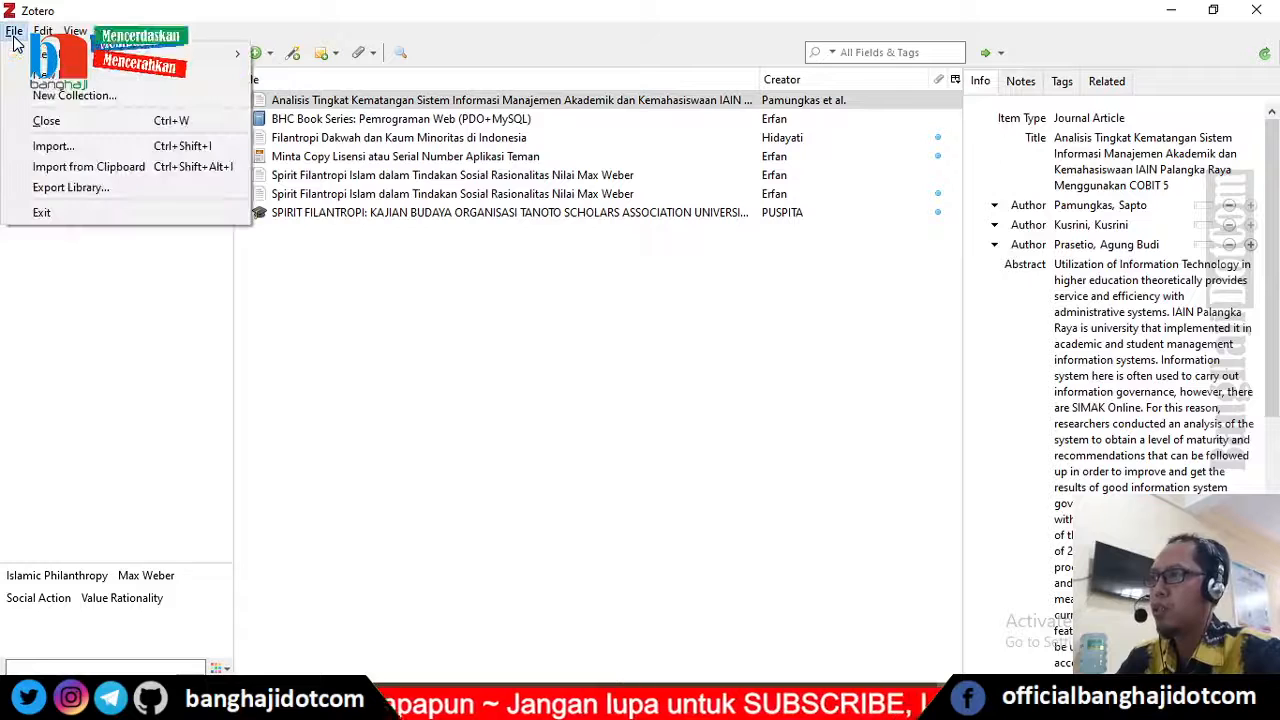
left_click(640, 449)
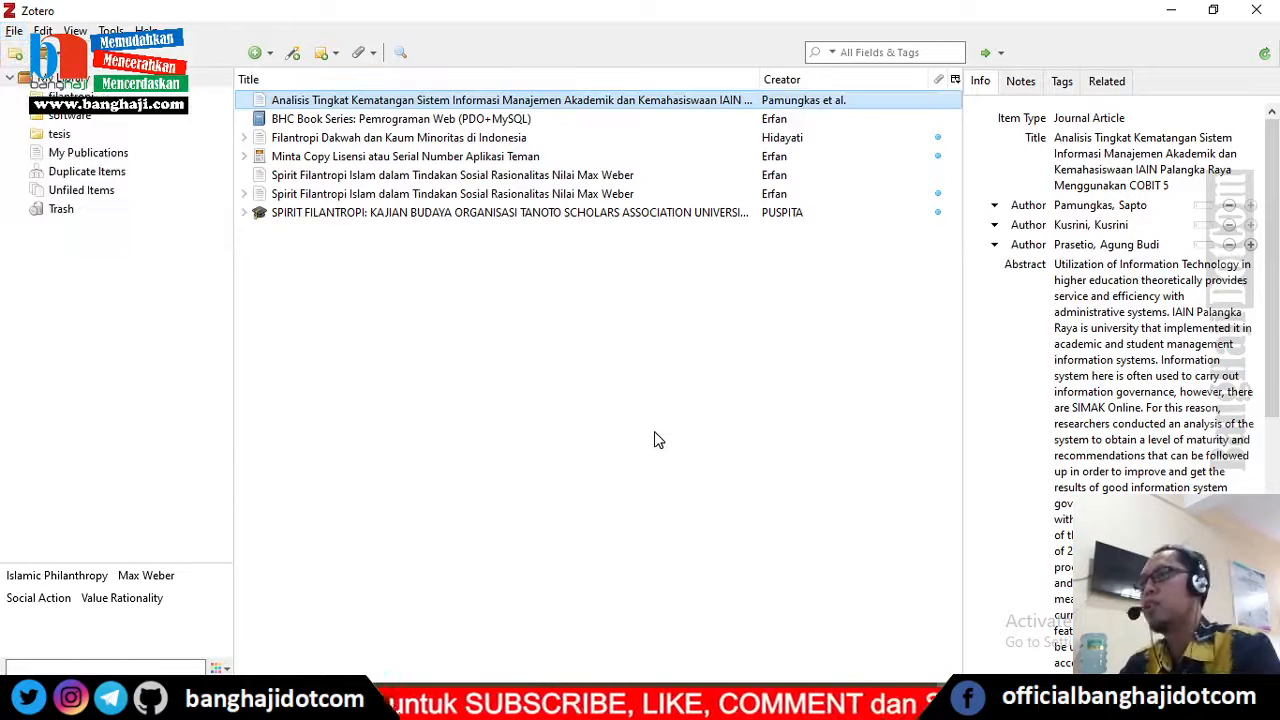